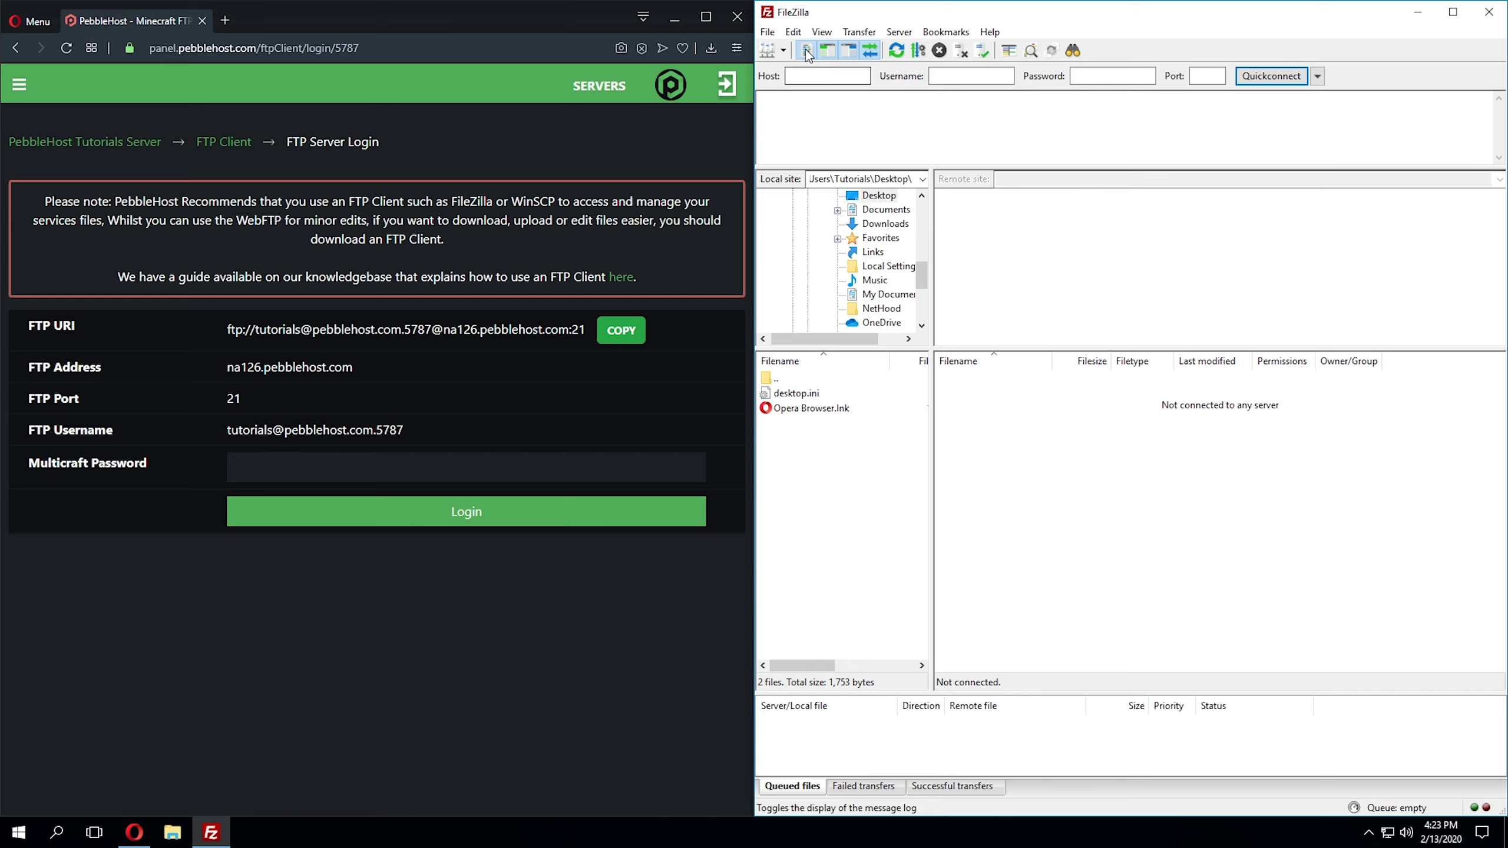
Step: Create a new Site Manager entry named Tutorials
left_click(767, 57)
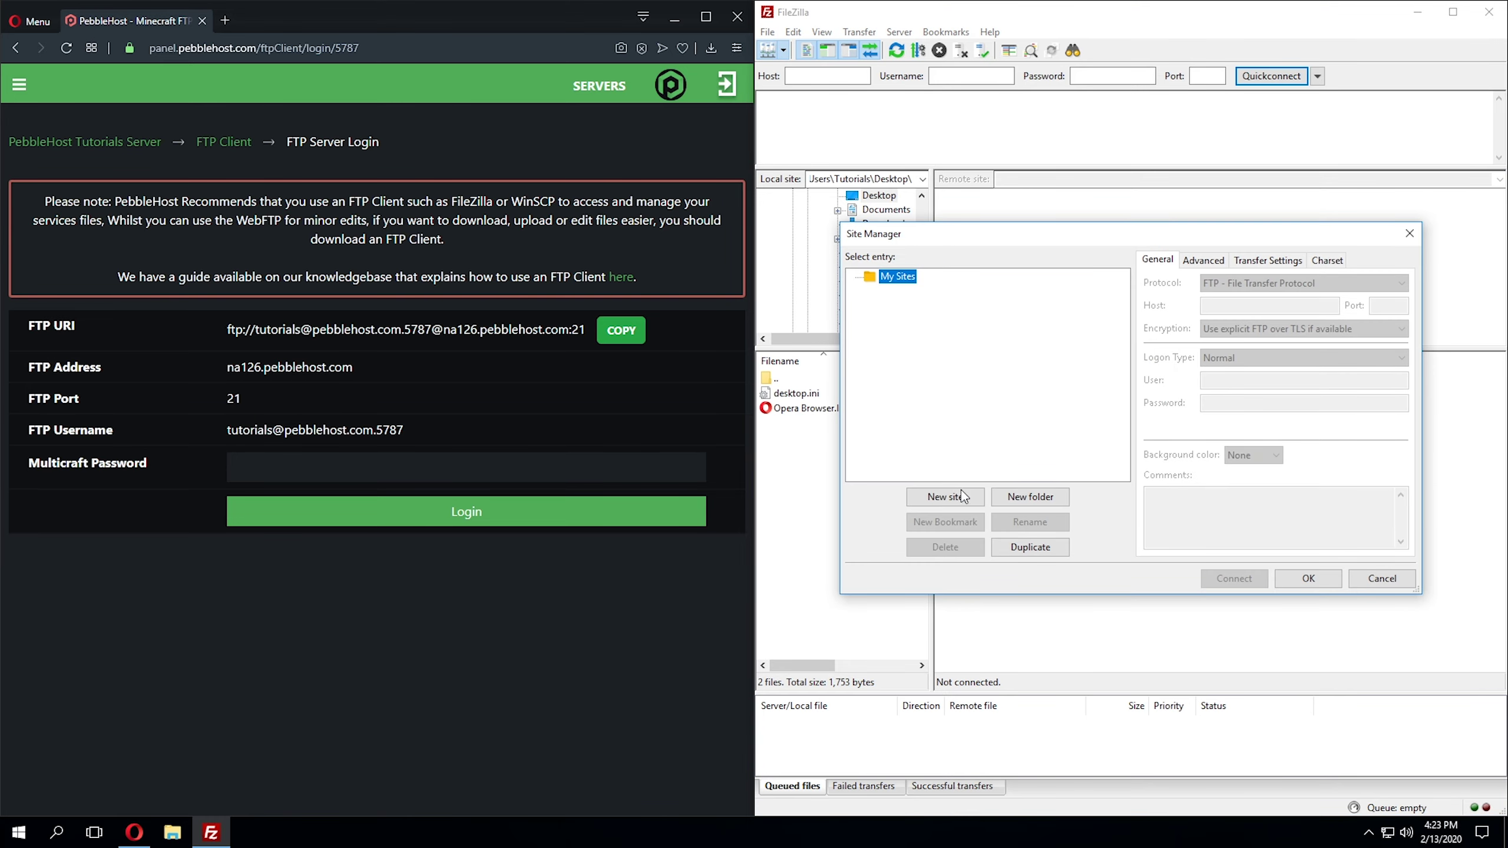
left_click(965, 499)
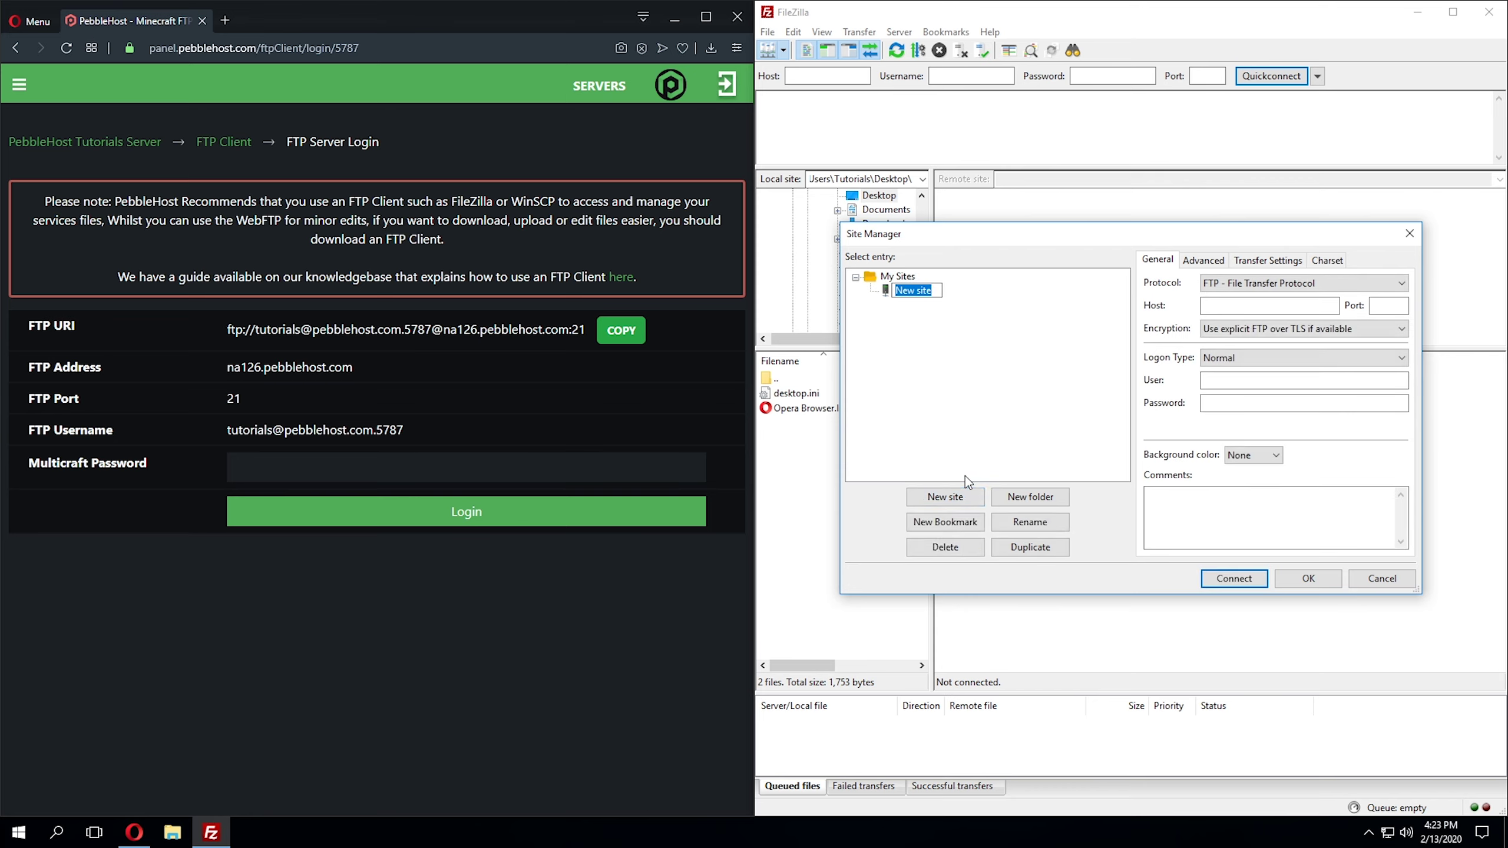
type("Tutorials")
key("Return")
Step: Set the Tutorials site's host to na126.pebblehost.com on port 21
left_click_drag(354, 368, 226, 368)
key("ctrl+c")
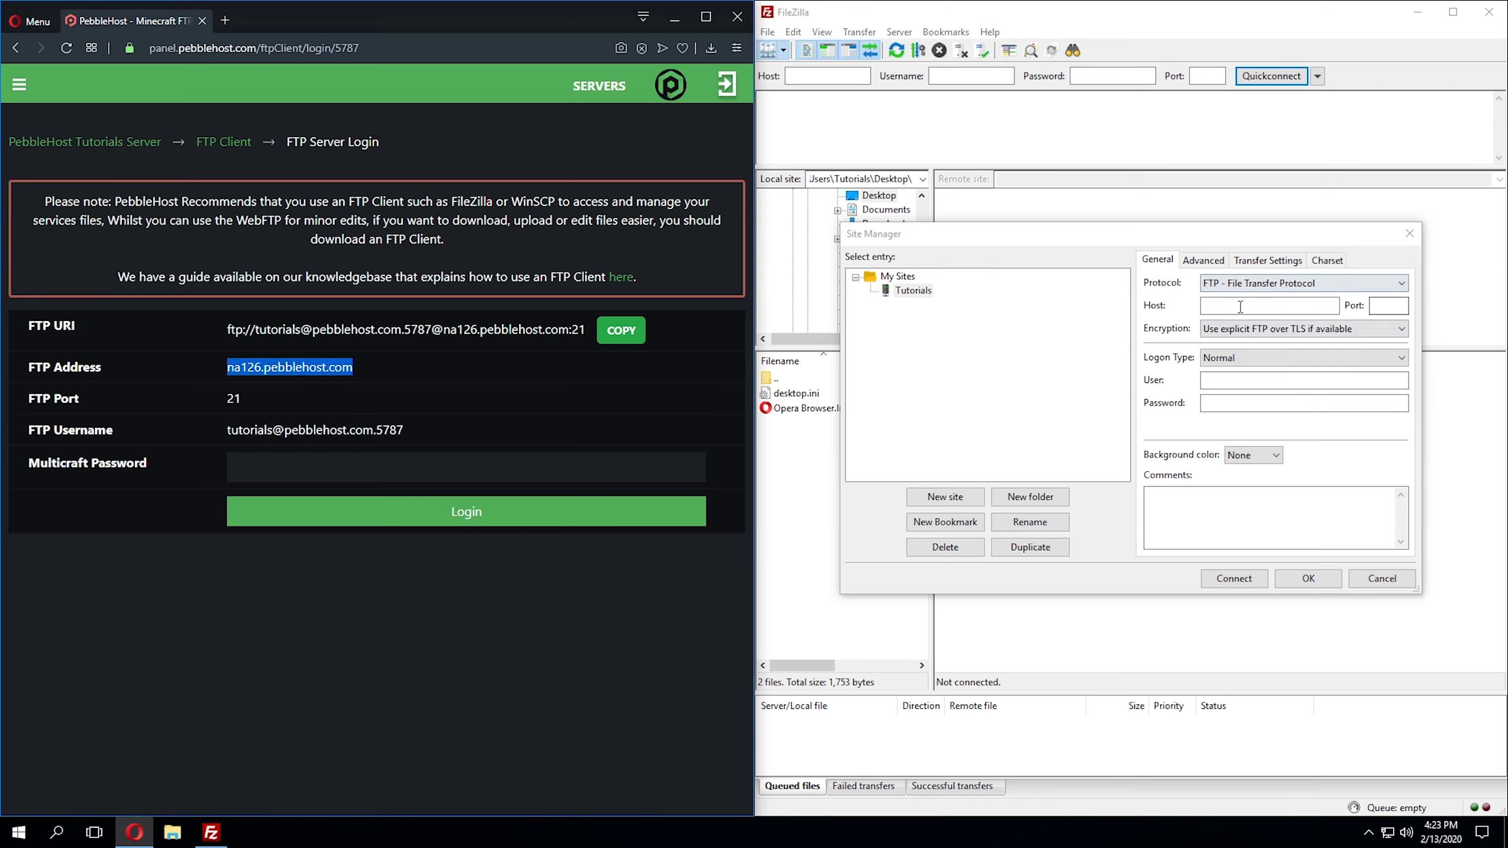
left_click(1232, 307)
key("ctrl+v")
left_click(1388, 304)
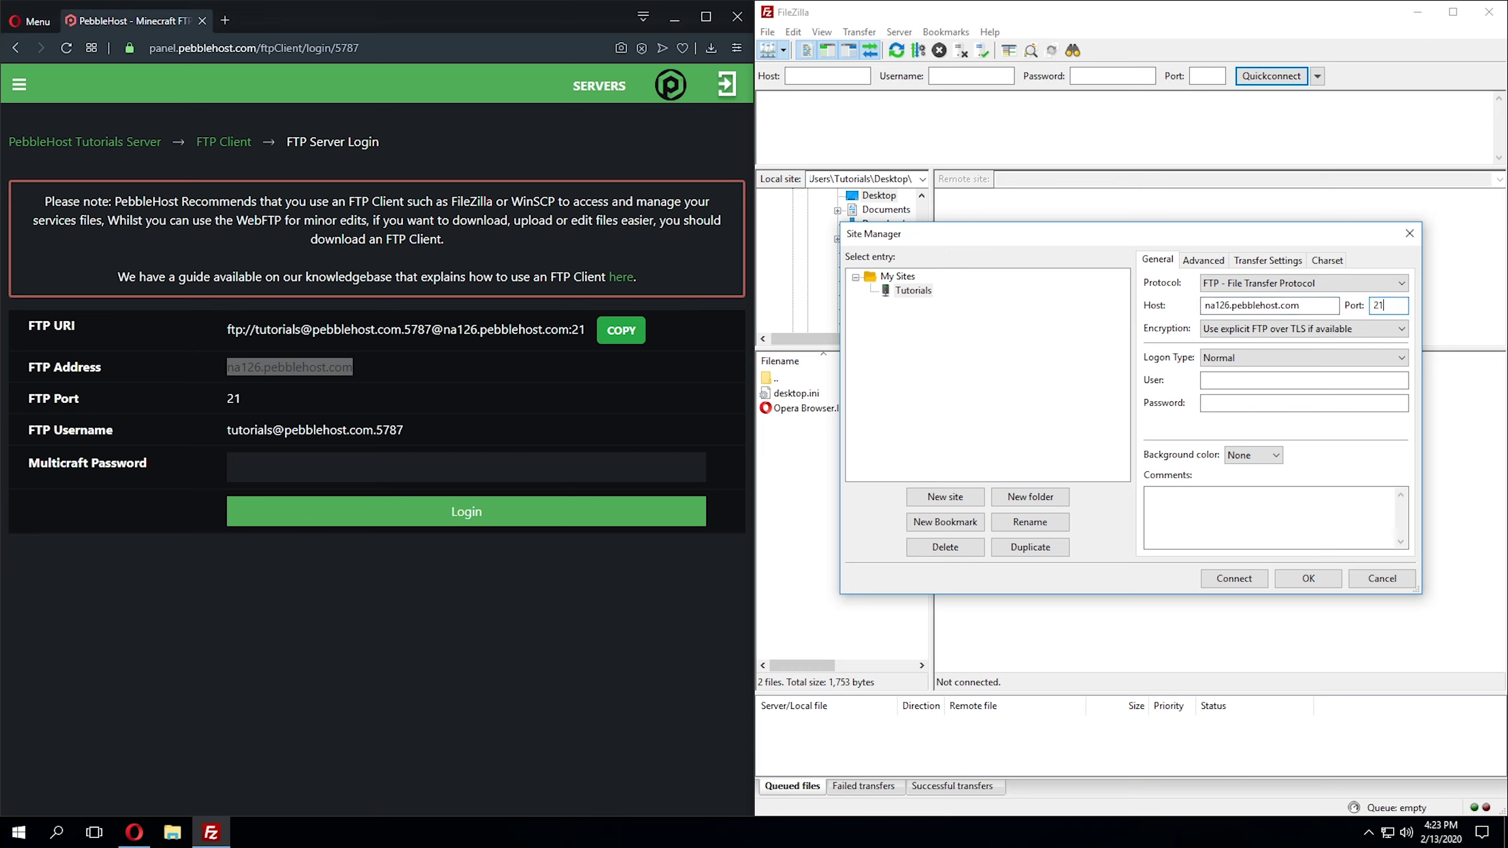
Step: Fill in the server's FTP username and account password, then connect to the Tutorials site
left_click(574, 419)
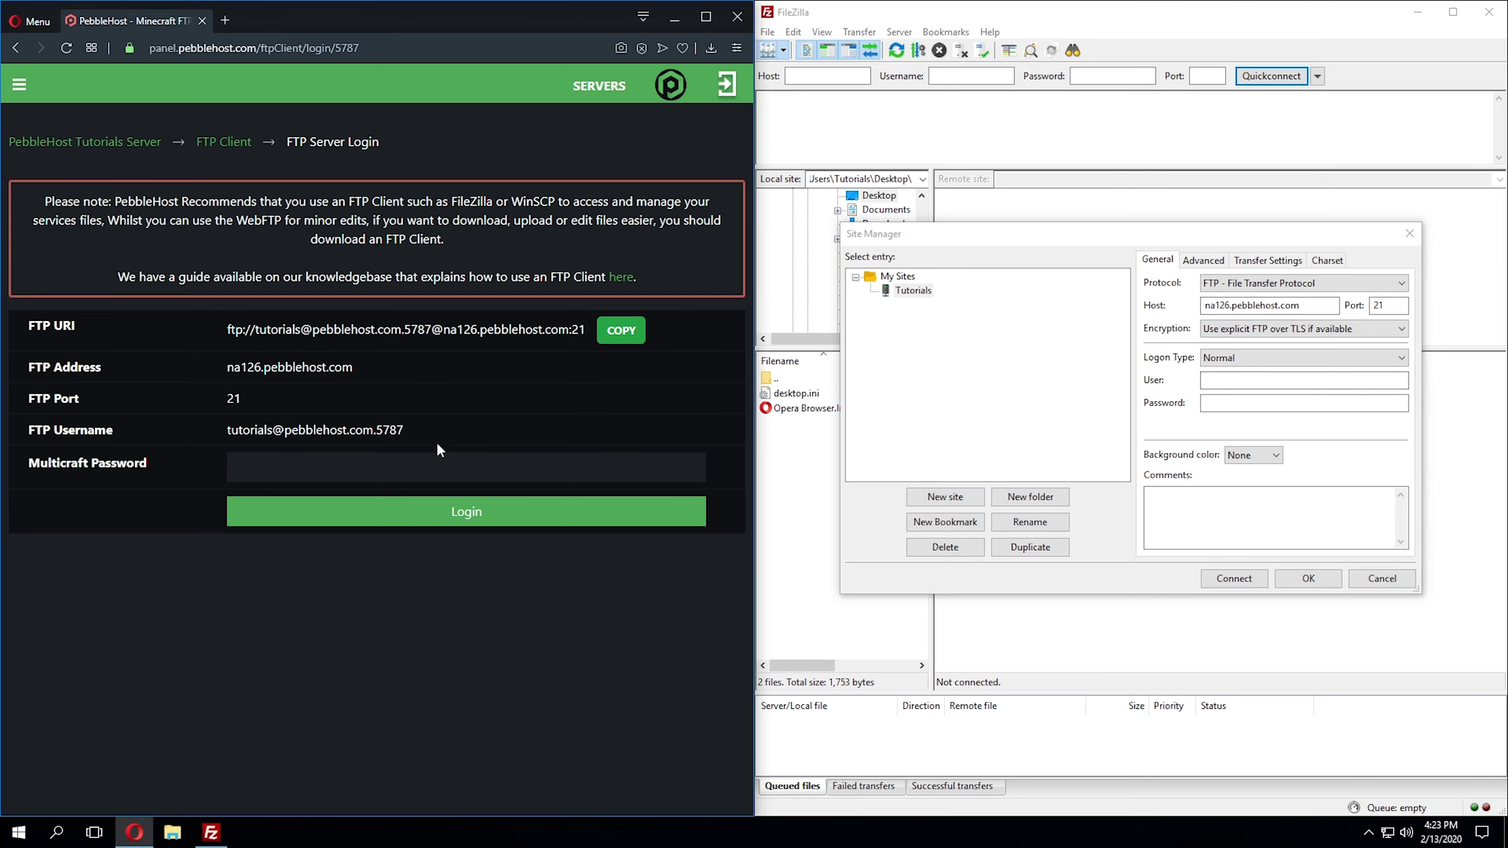
left_click_drag(426, 428, 257, 442)
key("ctrl+c")
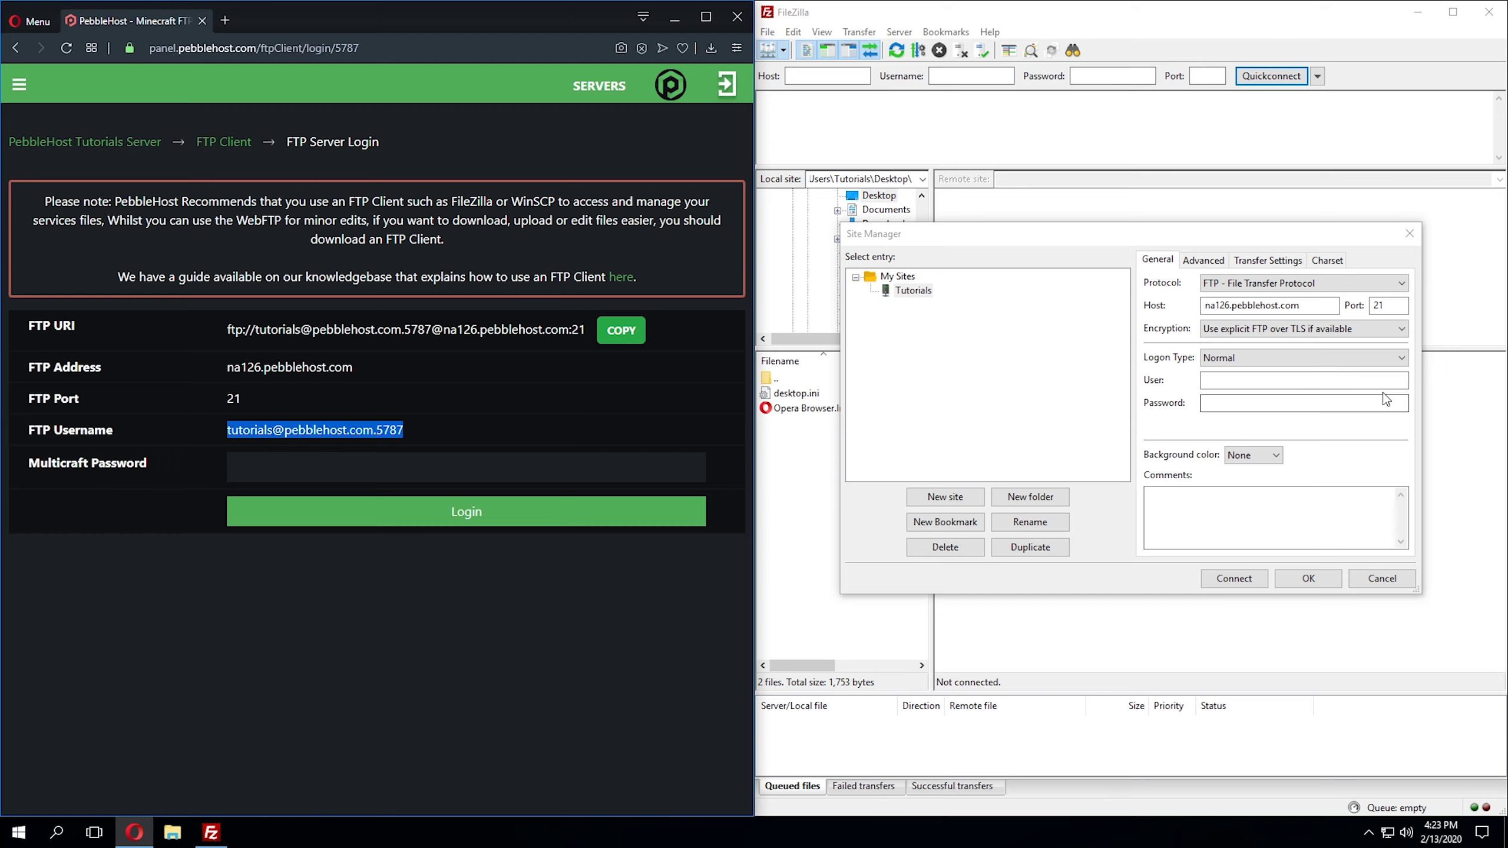
left_click(1269, 378)
key("ctrl+v")
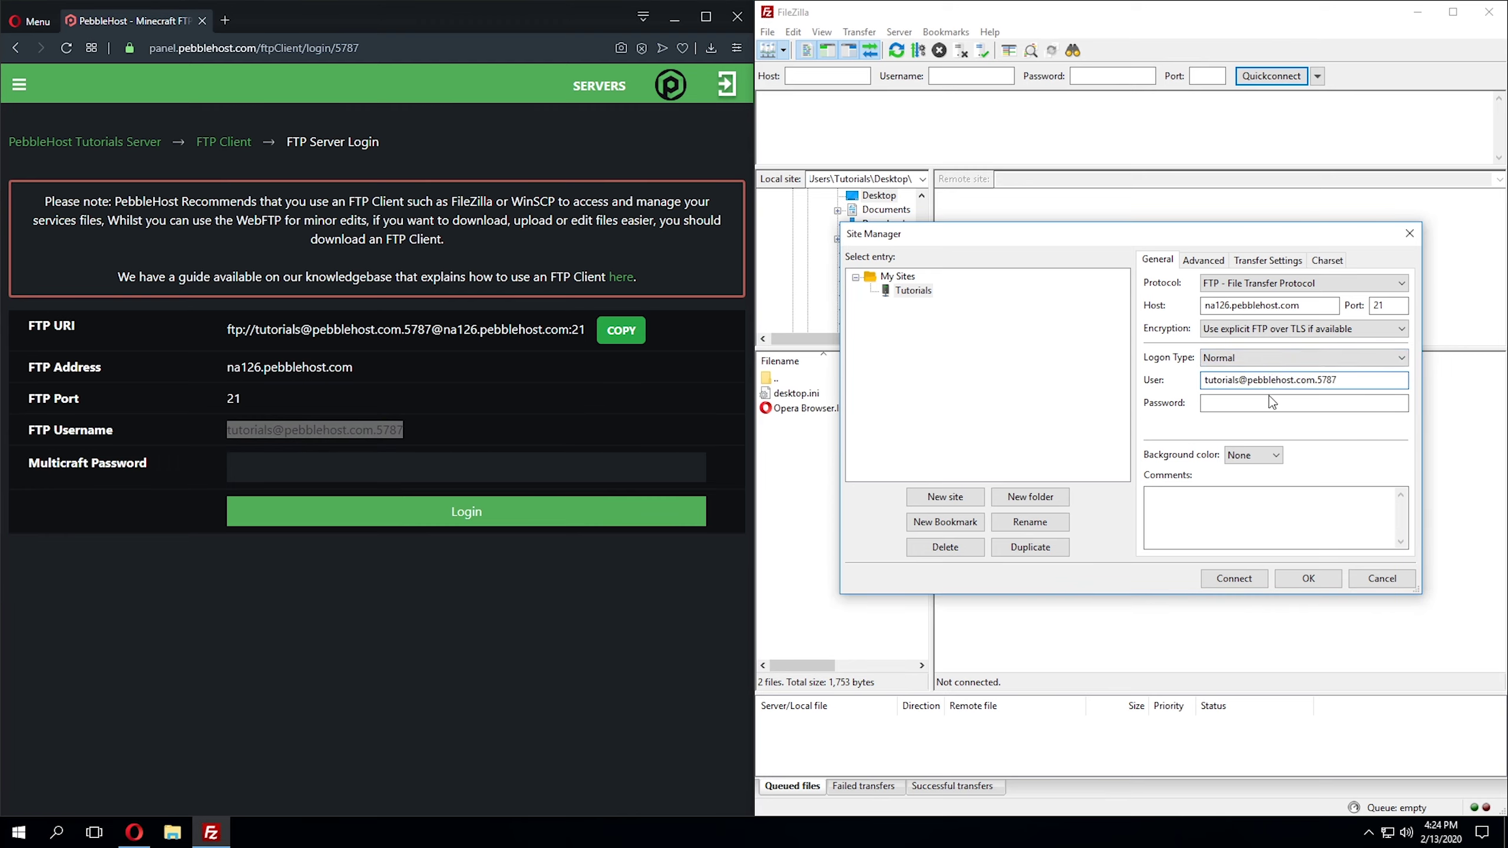
left_click(1272, 403)
key("ctrl+v")
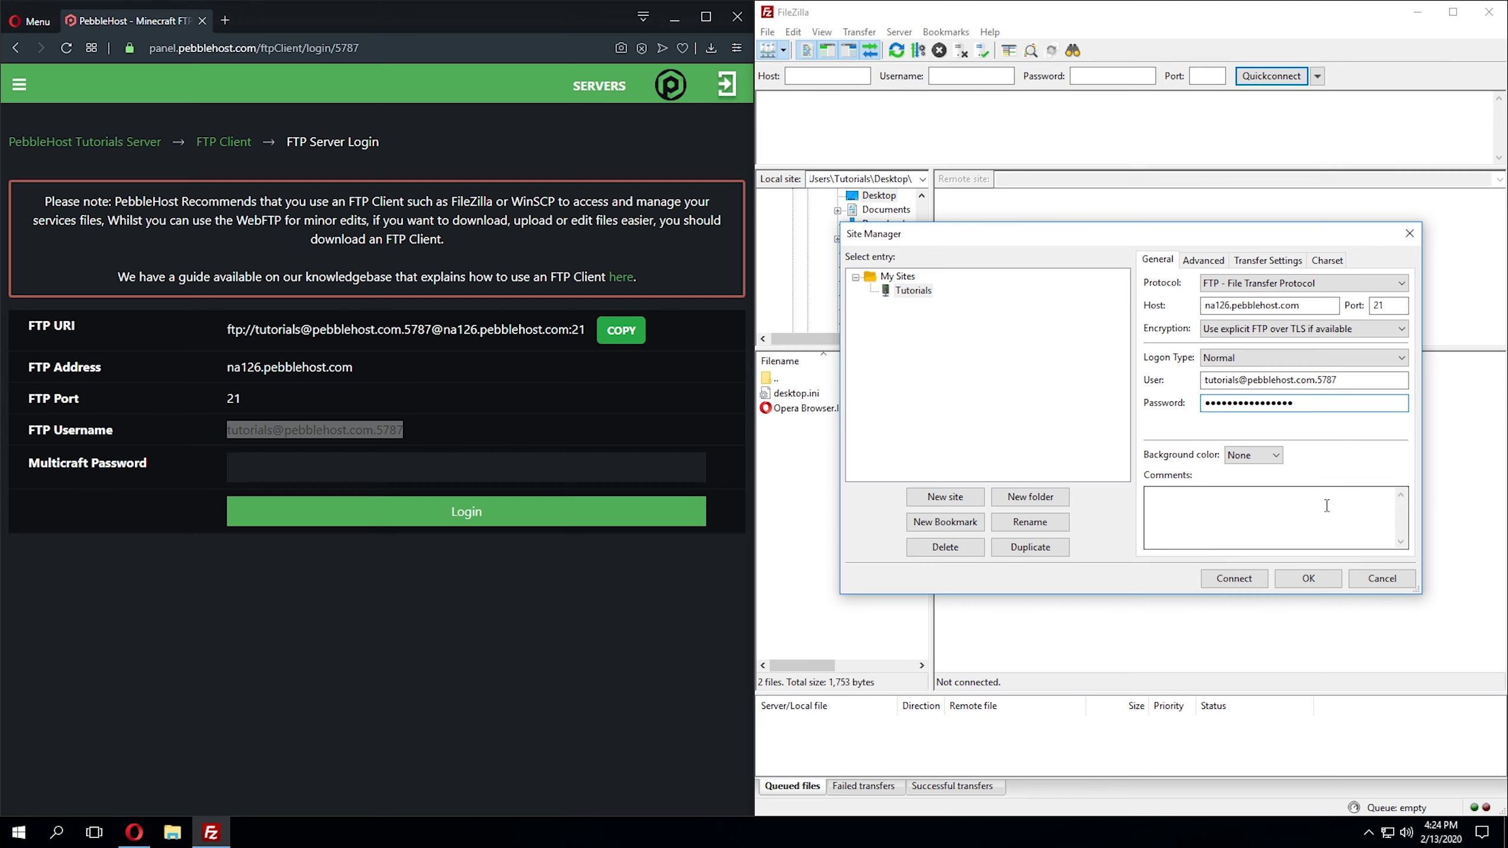
left_click(1255, 581)
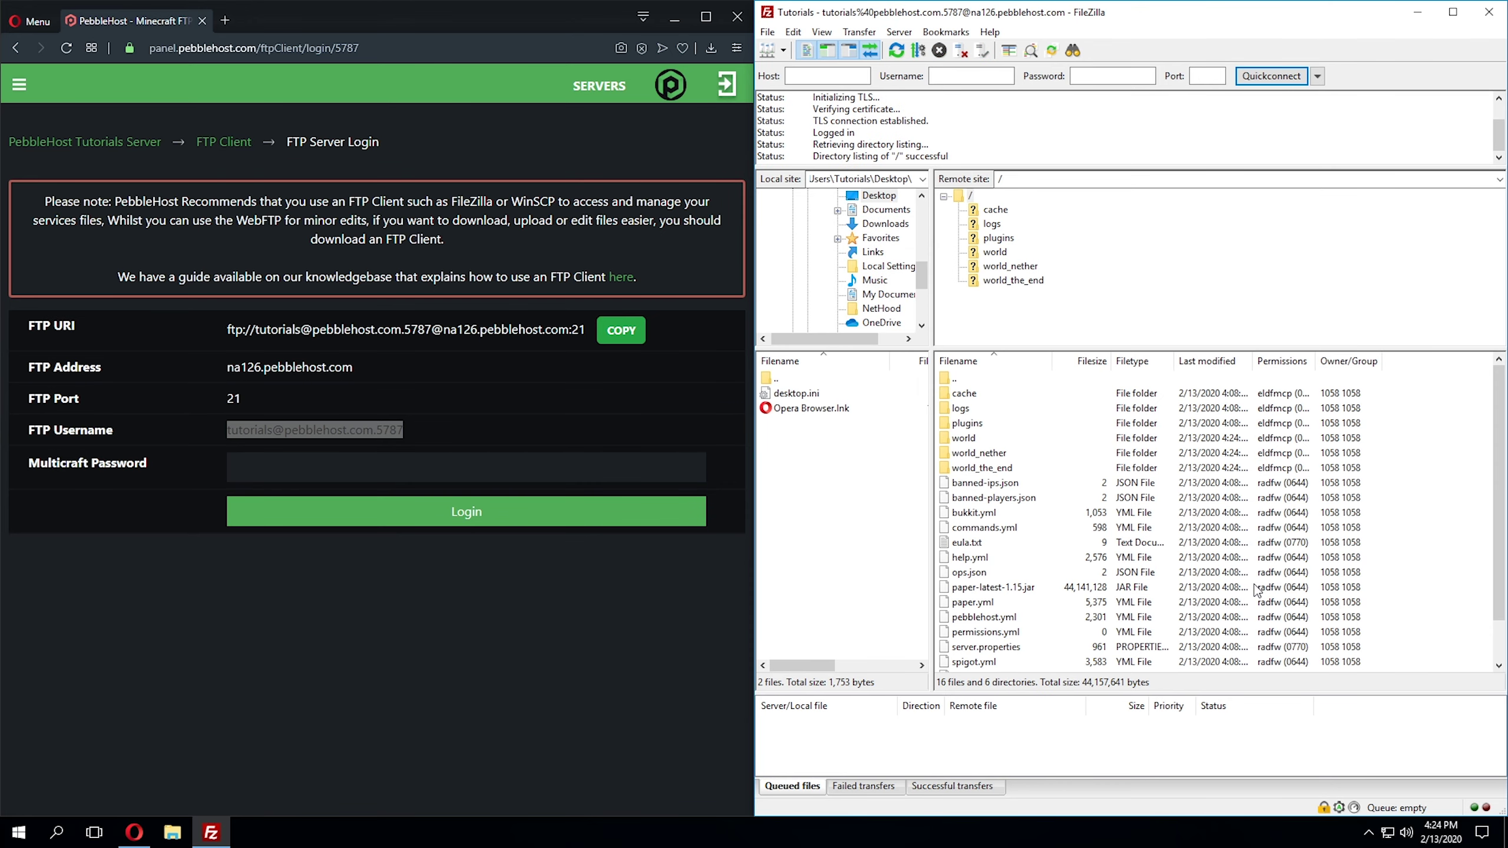
Step: Upload New Text Document.txt from the desktop to the Tutorials server's root folder
scroll(1132, 494, "down", 1)
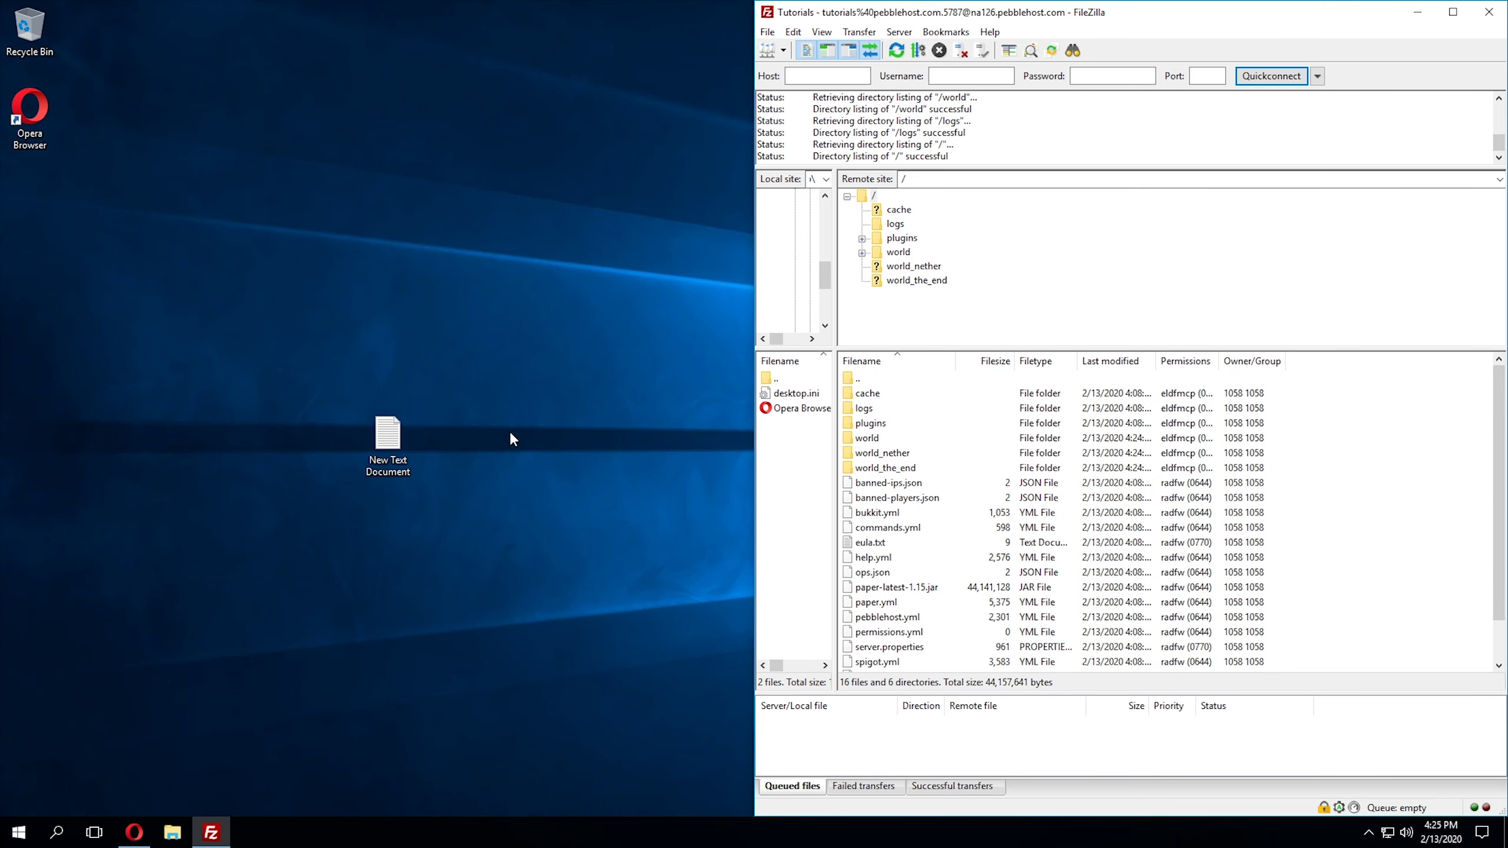
left_click(512, 439)
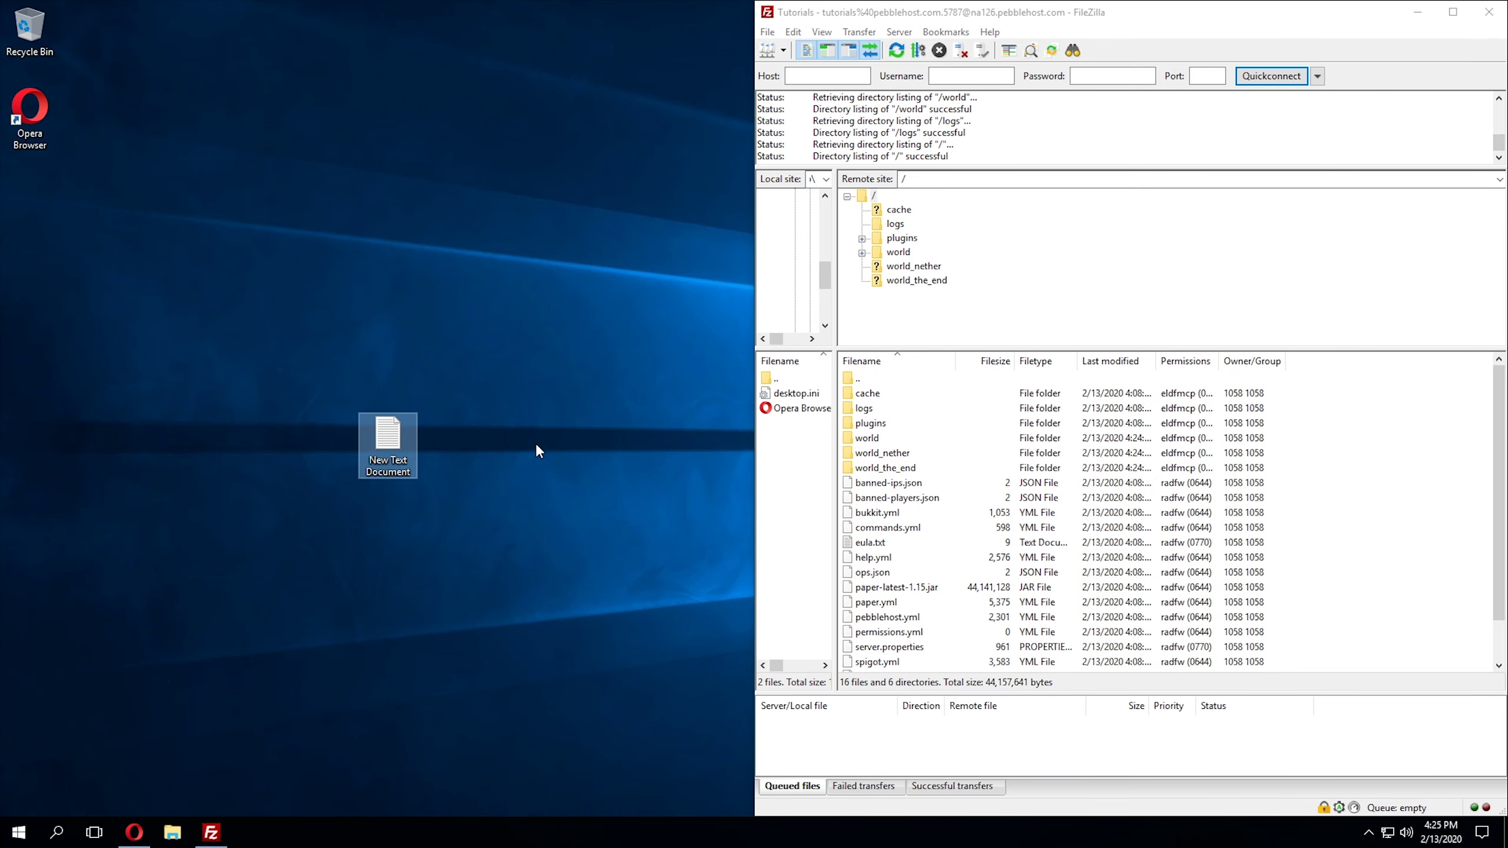
left_click_drag(571, 461, 1388, 502)
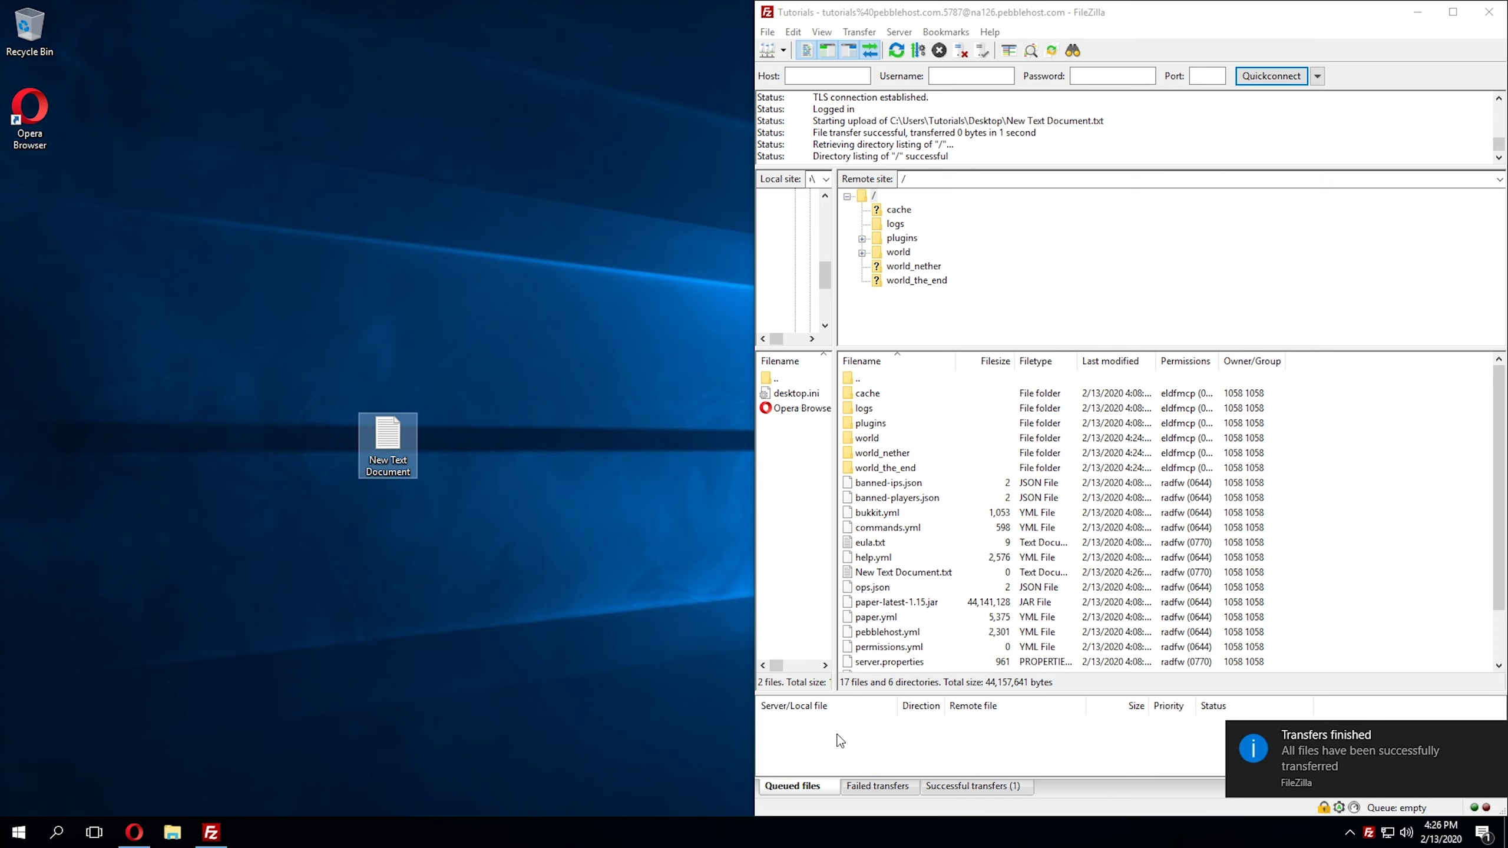
Step: Check the completed transfers, then download the remote plugins folder to the desktop
left_click(1001, 787)
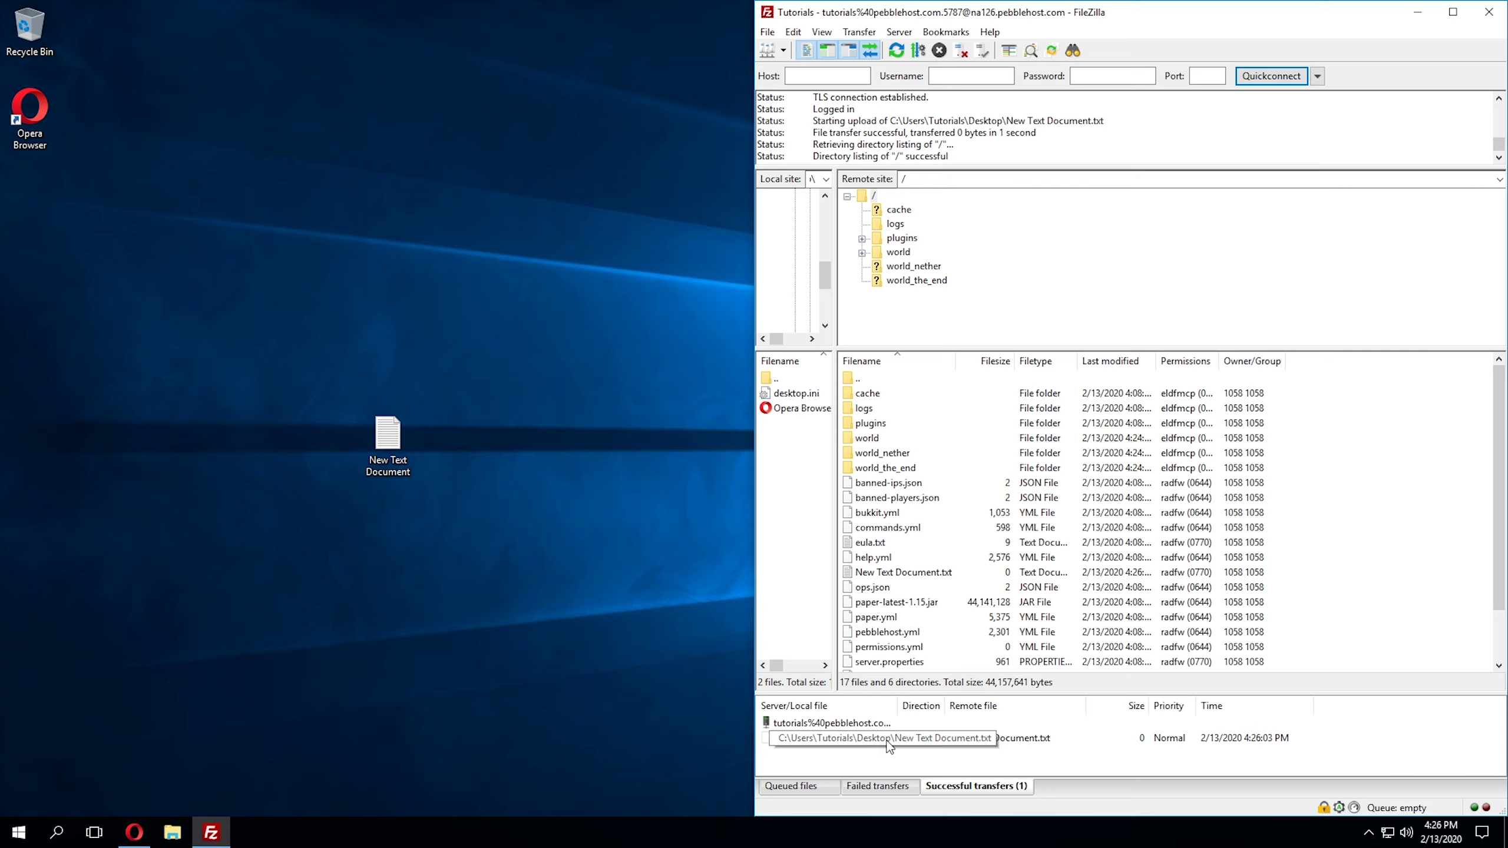
left_click(791, 786)
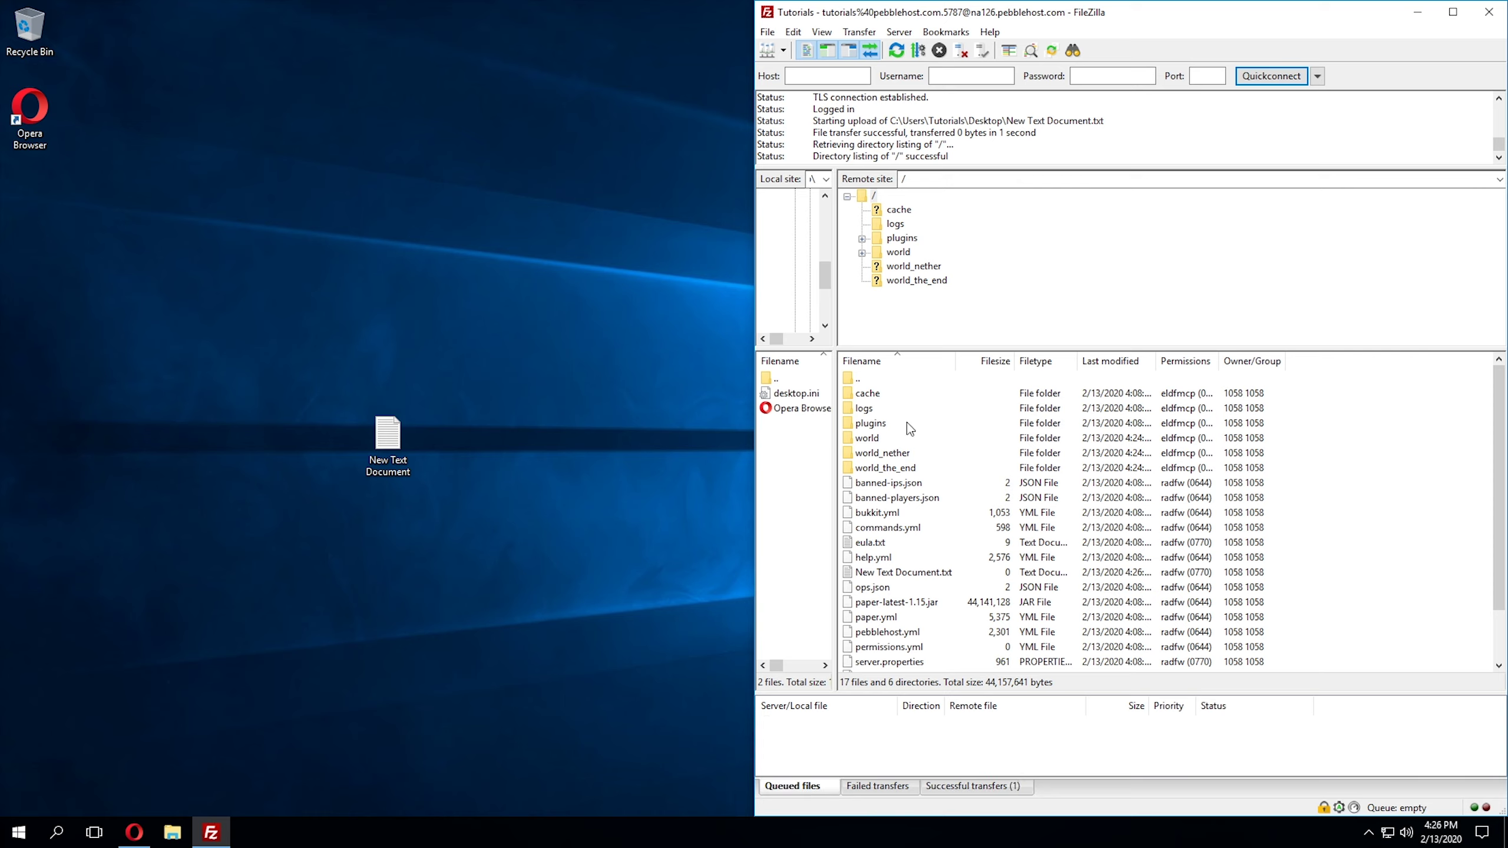
left_click(908, 423)
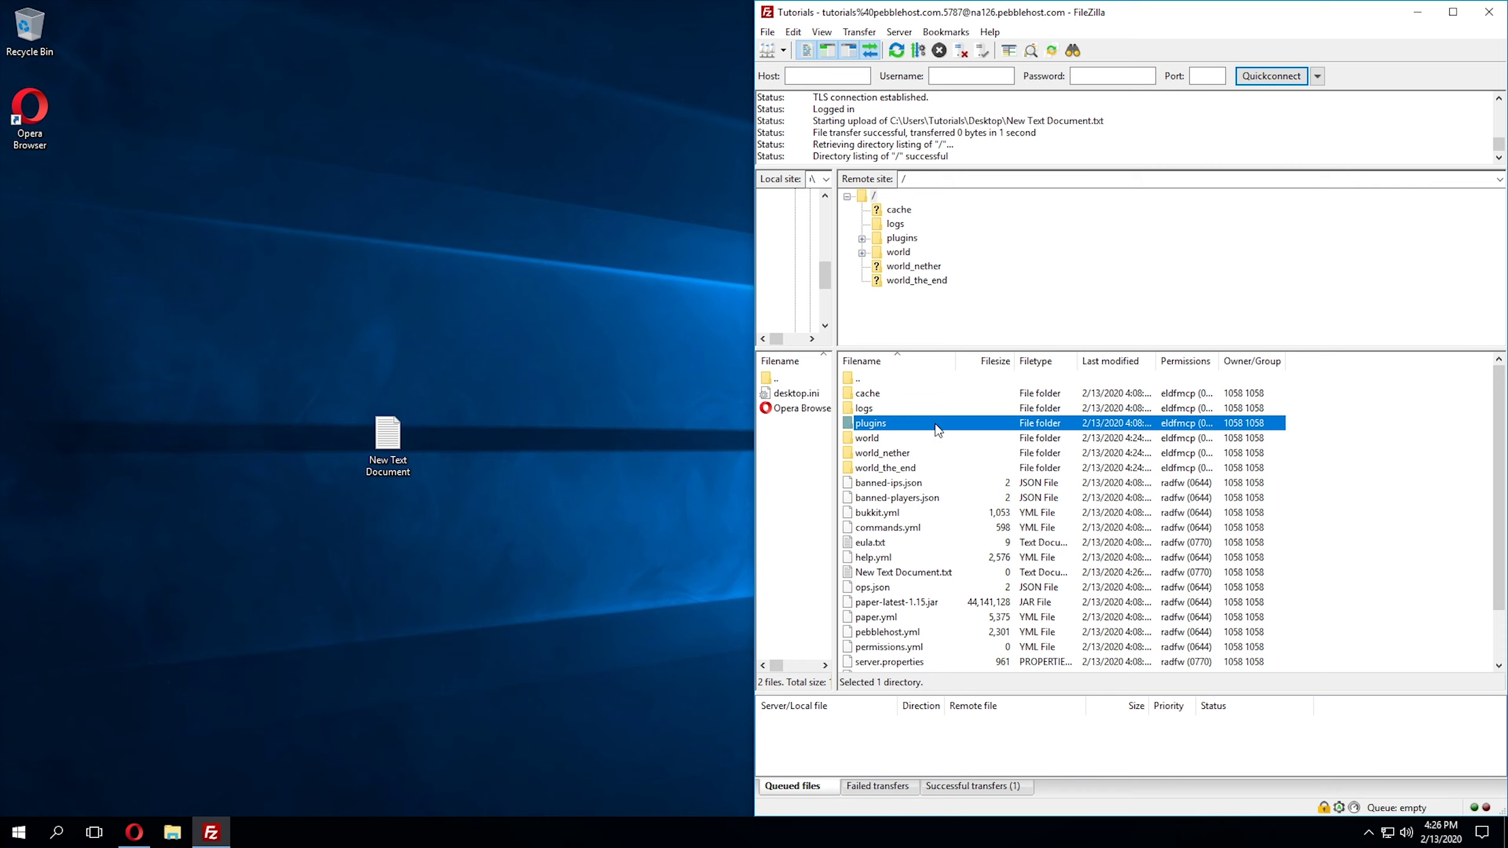
left_click_drag(953, 431, 597, 424)
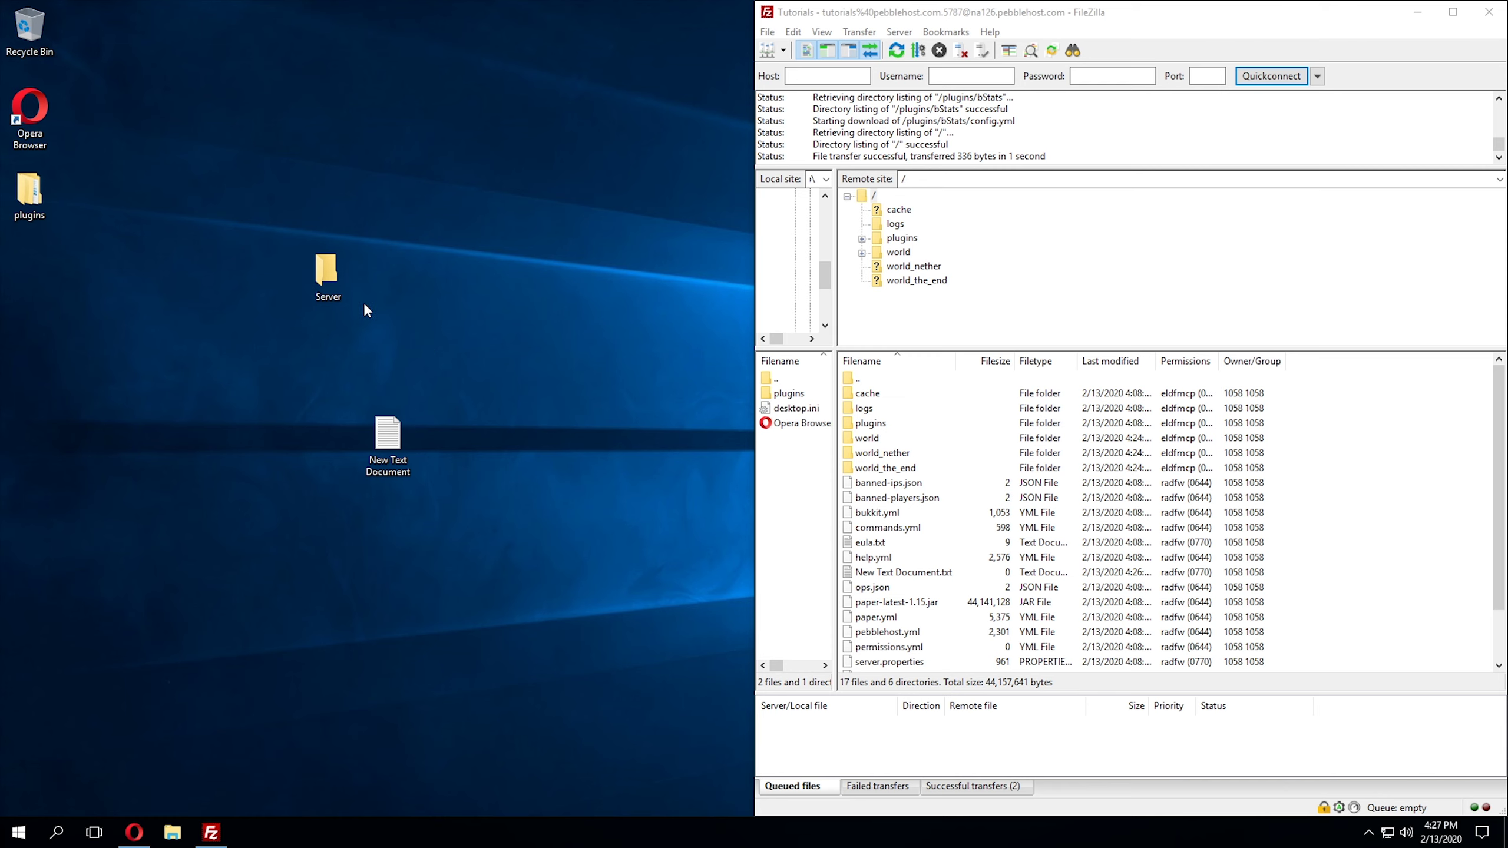
Step: Download all the server's files and folders into the desktop Server folder and open it to verify
left_click(324, 259)
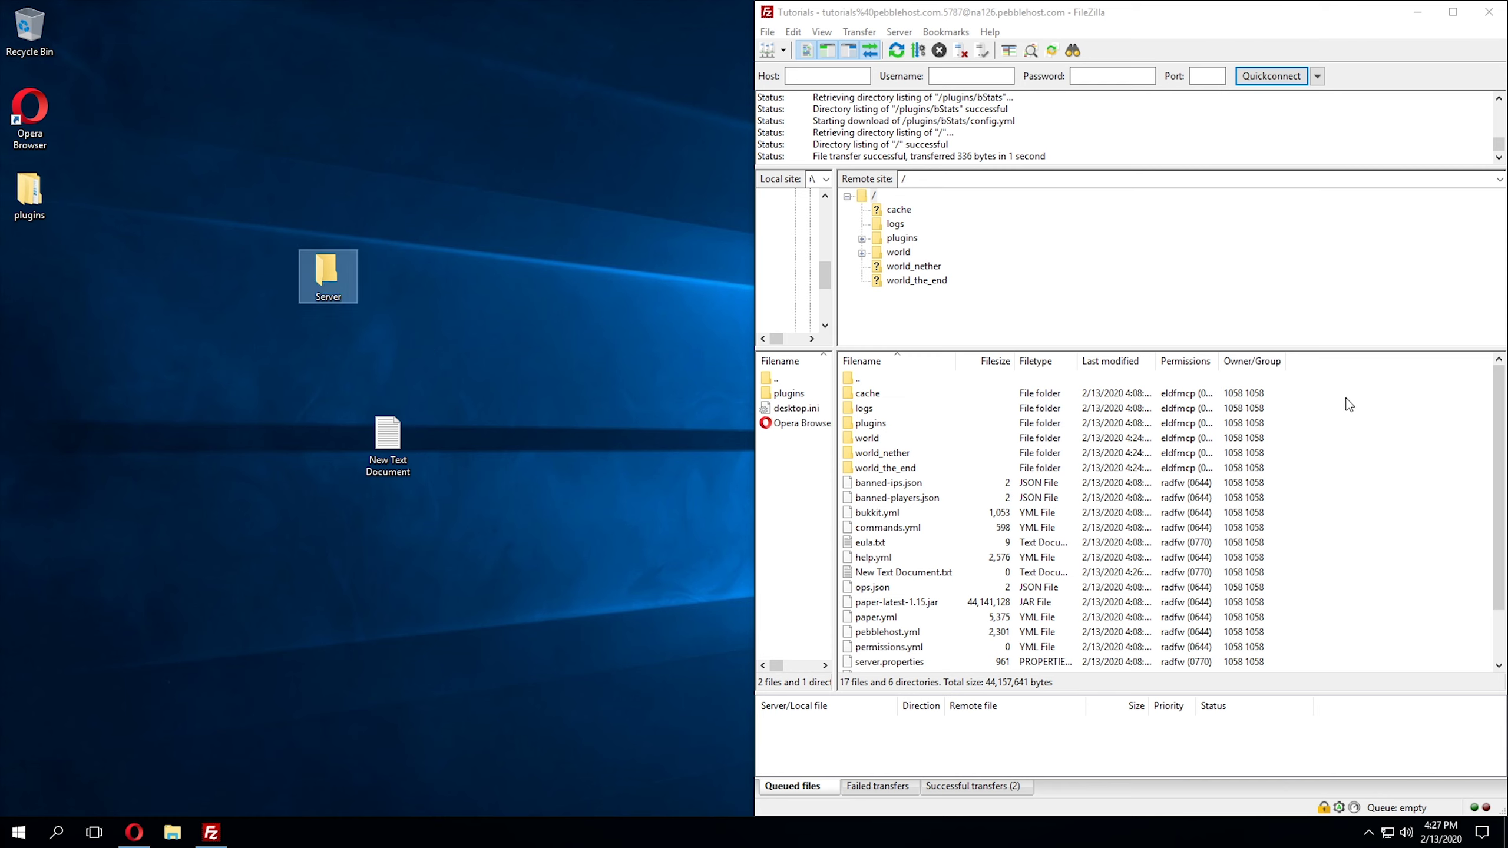
left_click_drag(1345, 397, 961, 670)
left_click_drag(861, 541, 330, 269)
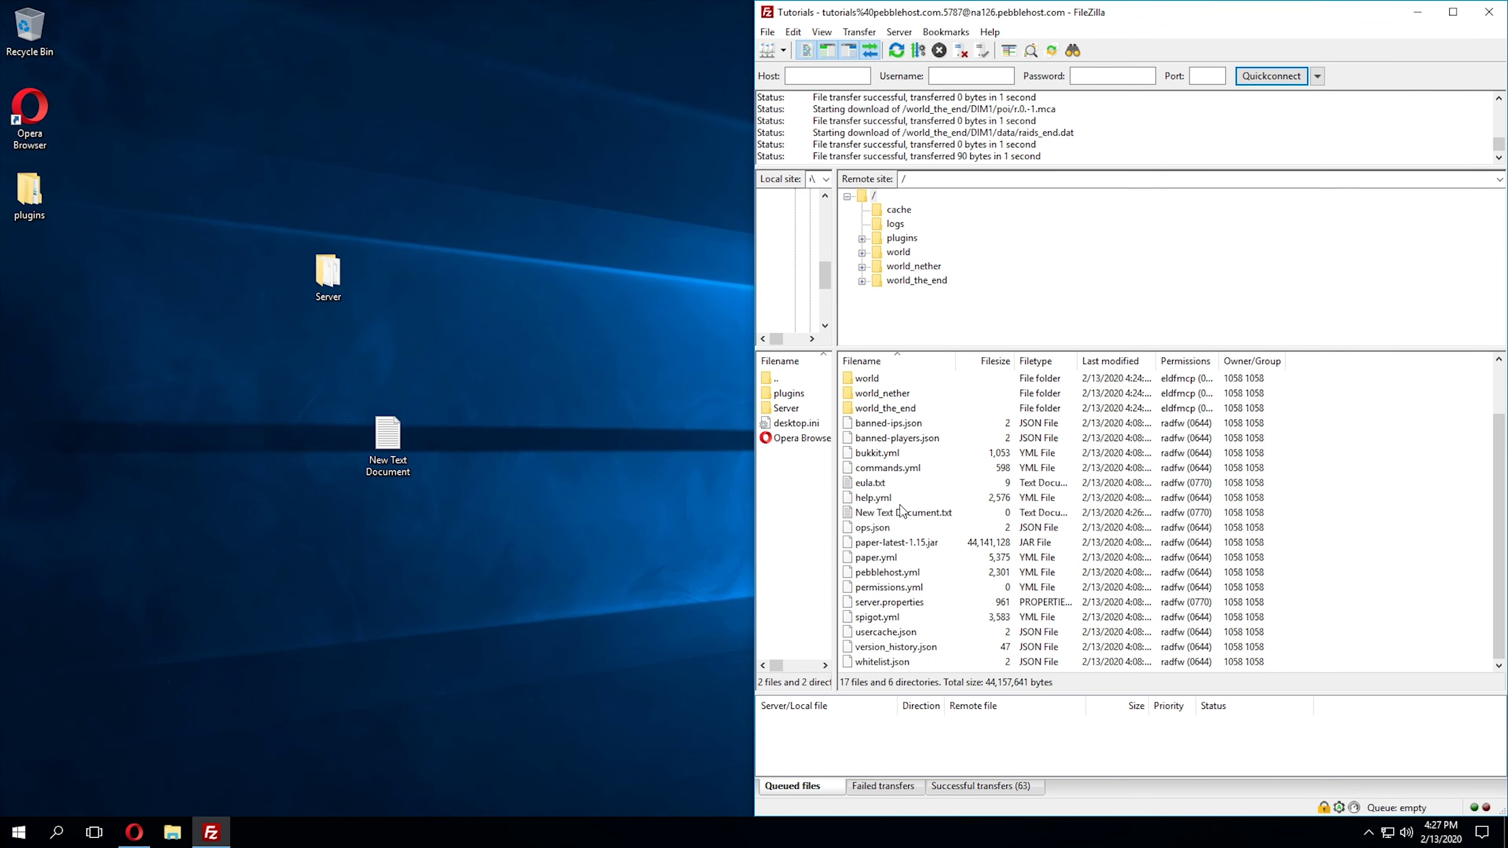
double_click(321, 267)
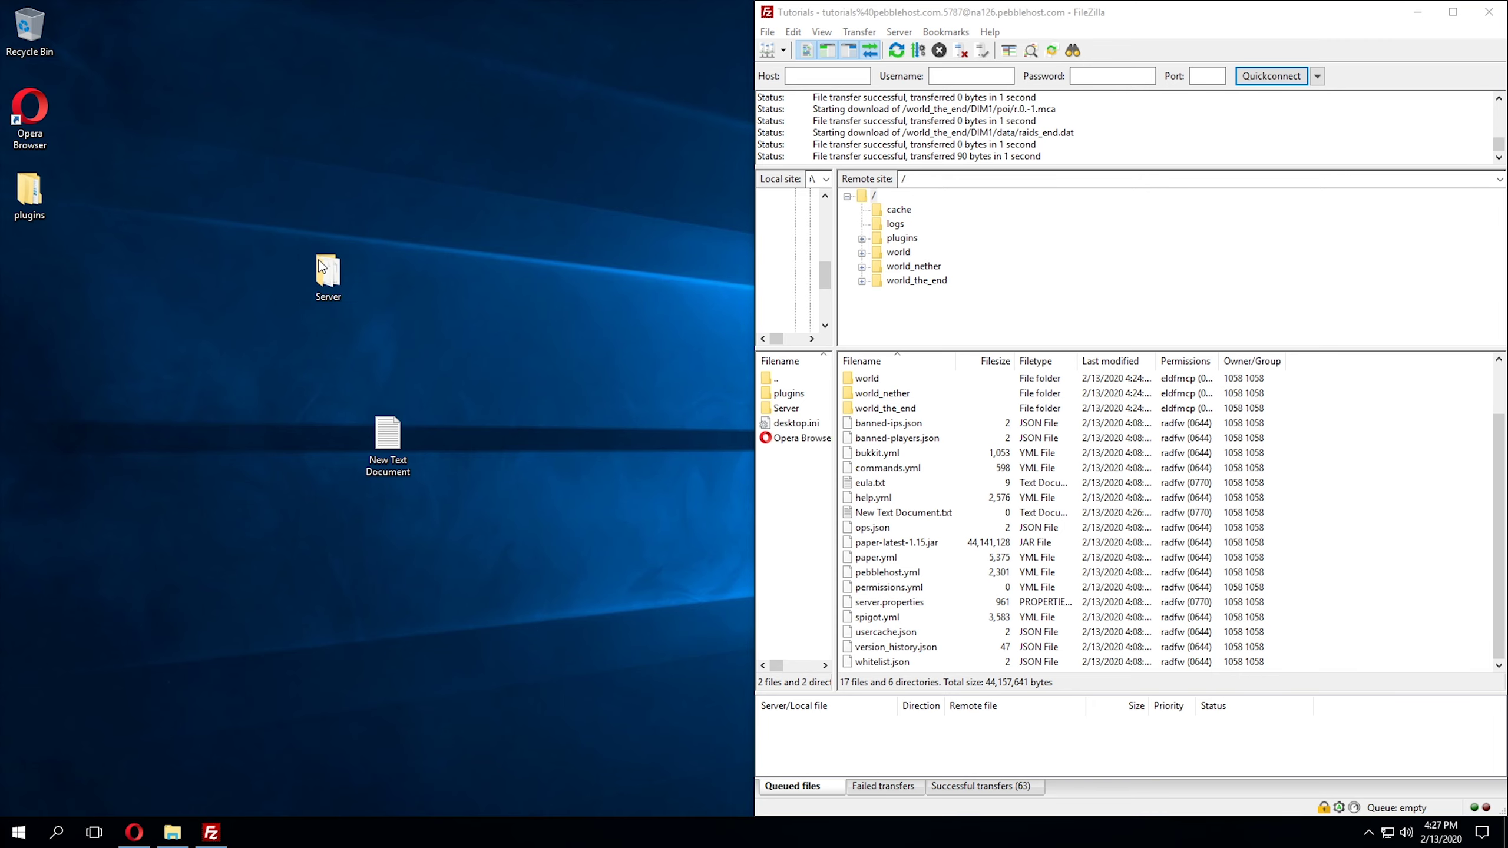
left_click_drag(865, 184, 911, 465)
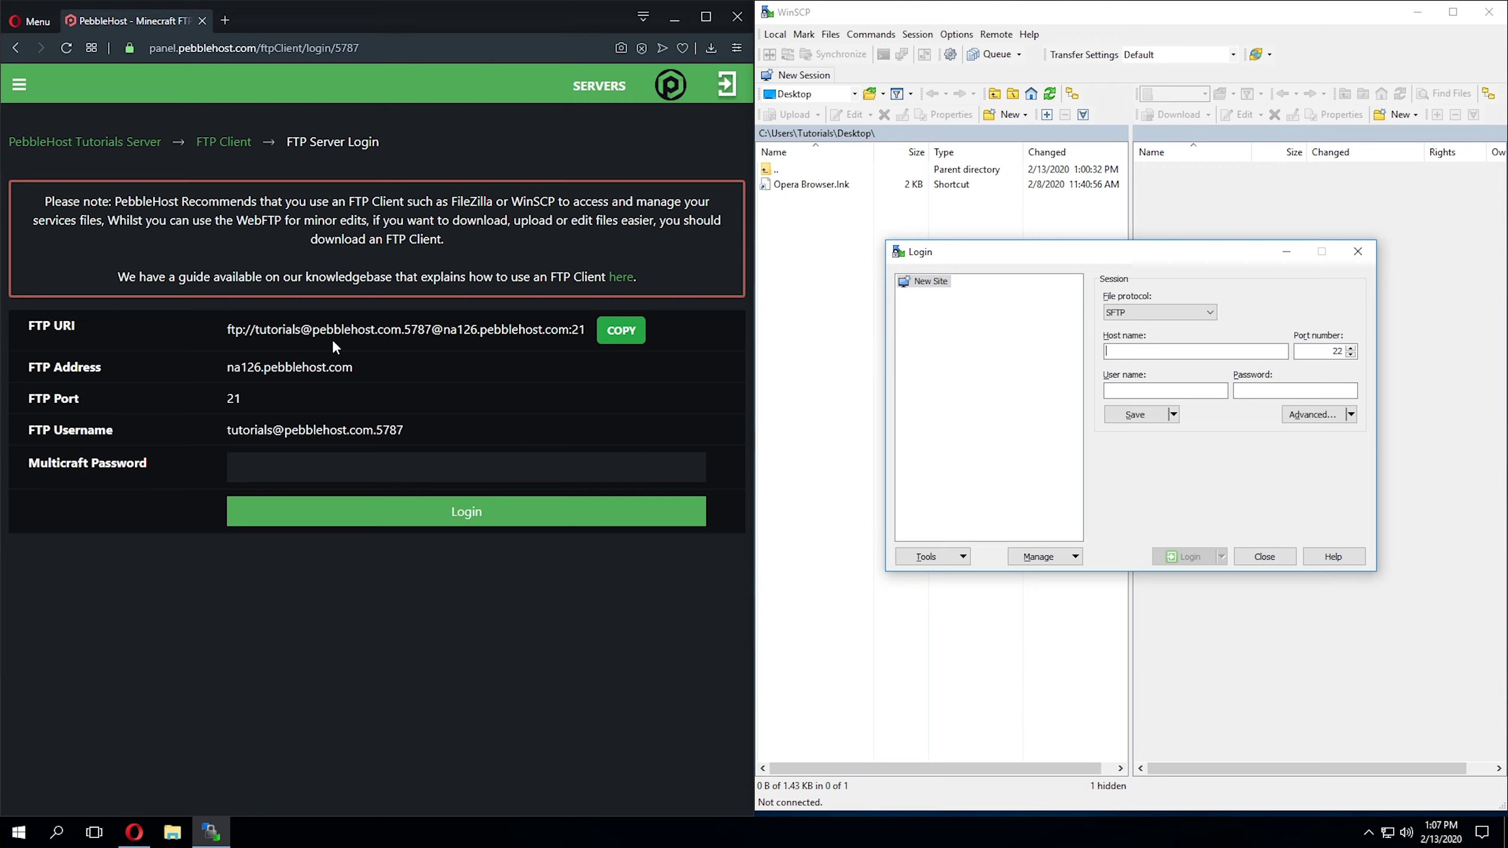
Step: Set the WinSCP login to FTP protocol with host na126.pebblehost.com on port 21
left_click_drag(392, 370, 230, 373)
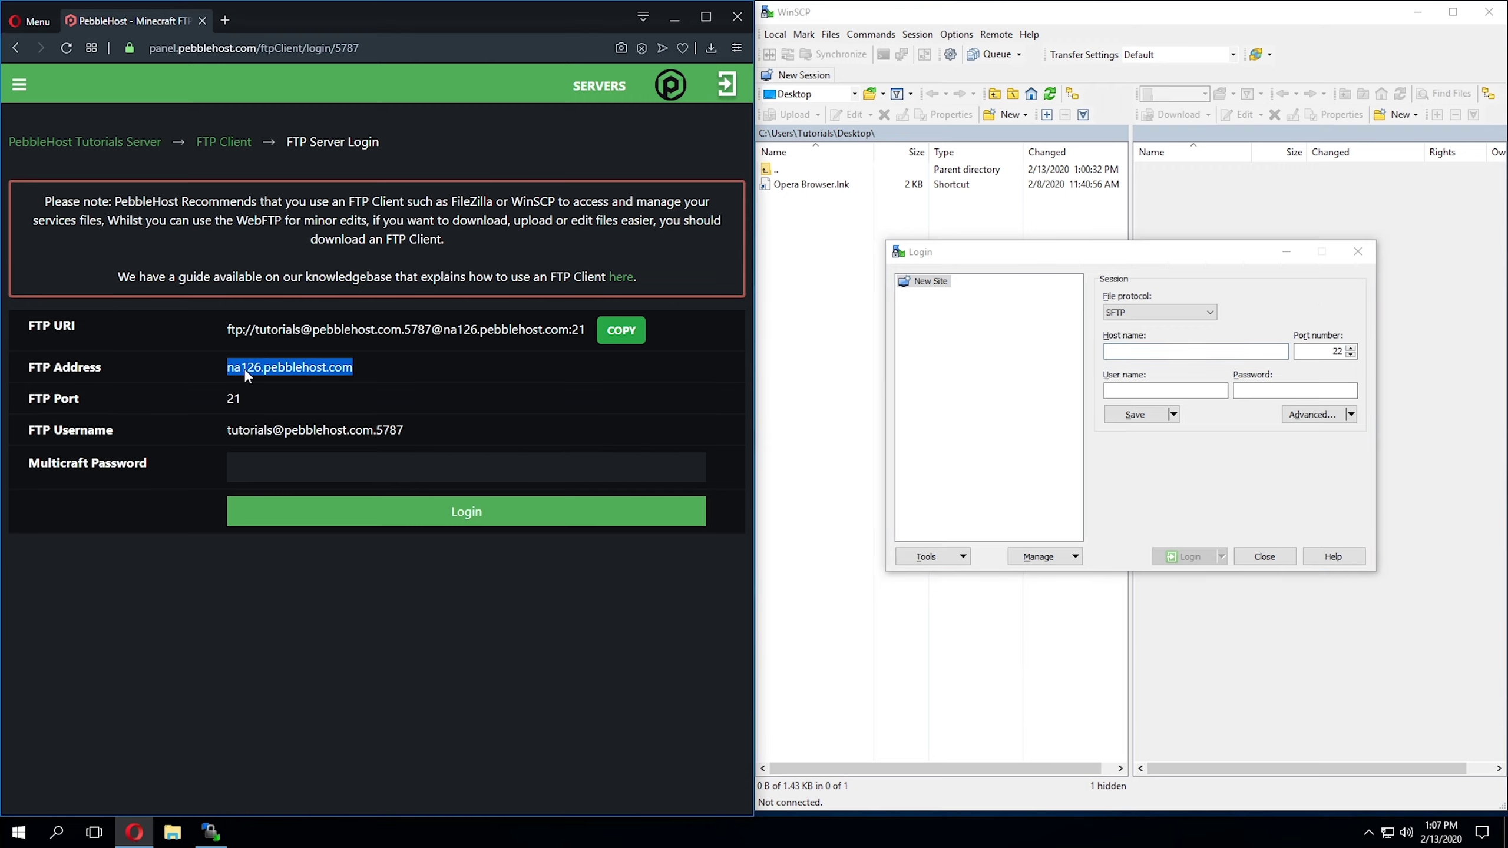
right_click(244, 369)
left_click(289, 423)
left_click(1136, 351)
right_click(1136, 352)
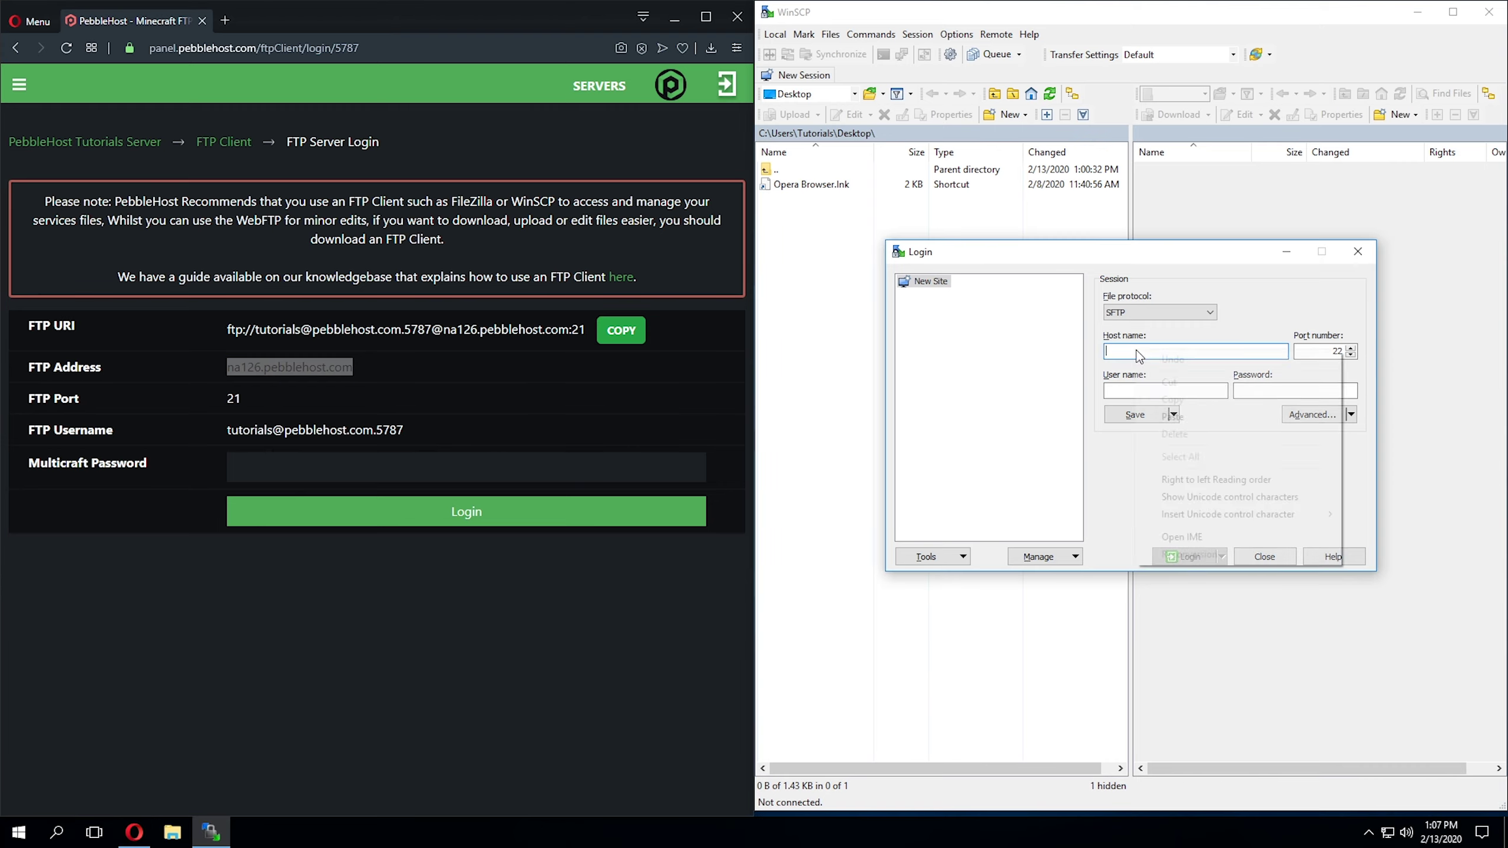
left_click(1195, 423)
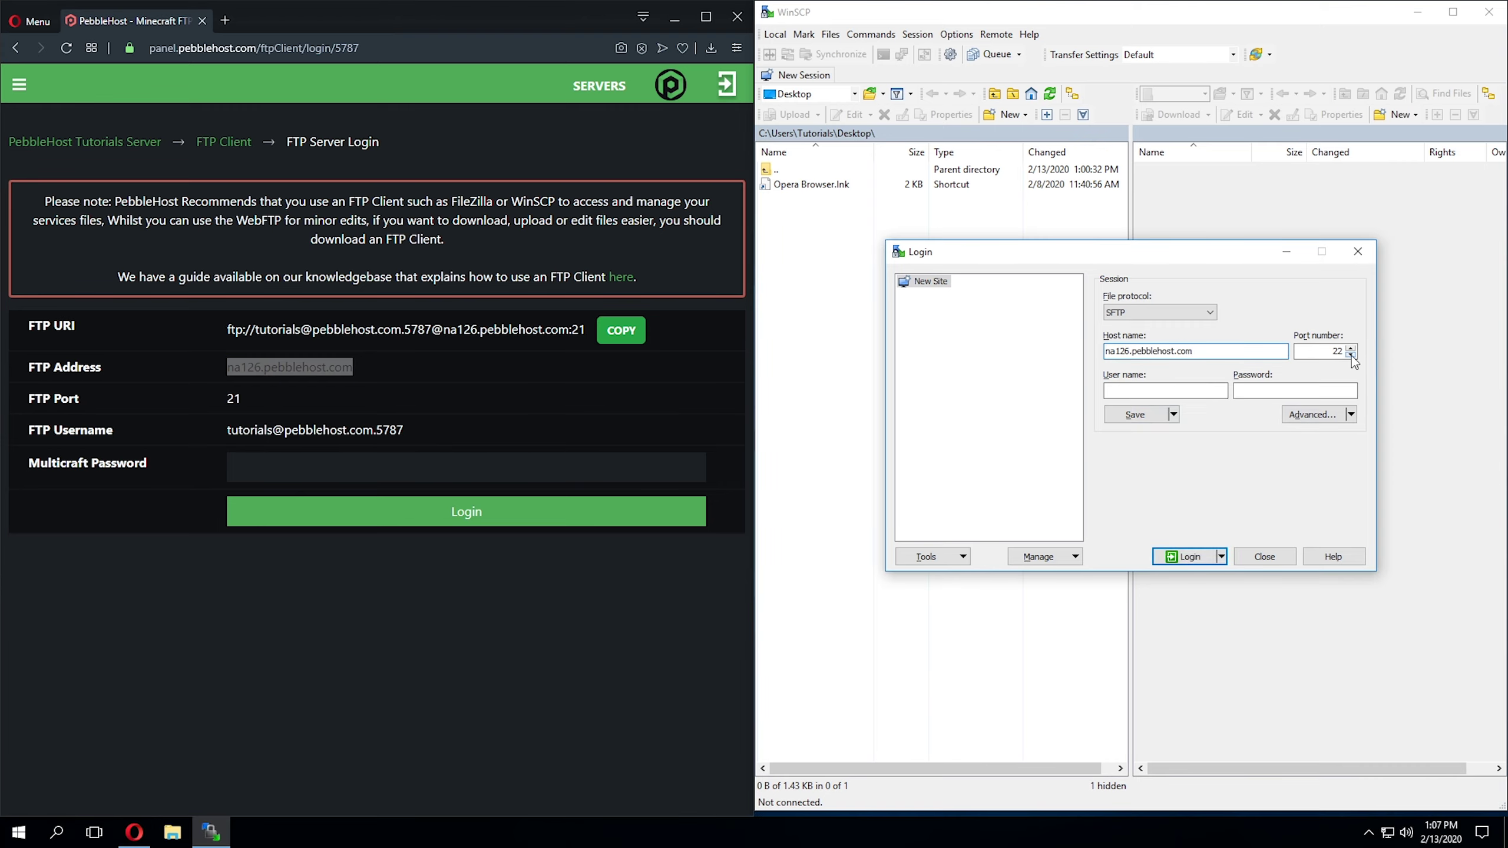
left_click(1355, 362)
left_click(418, 429)
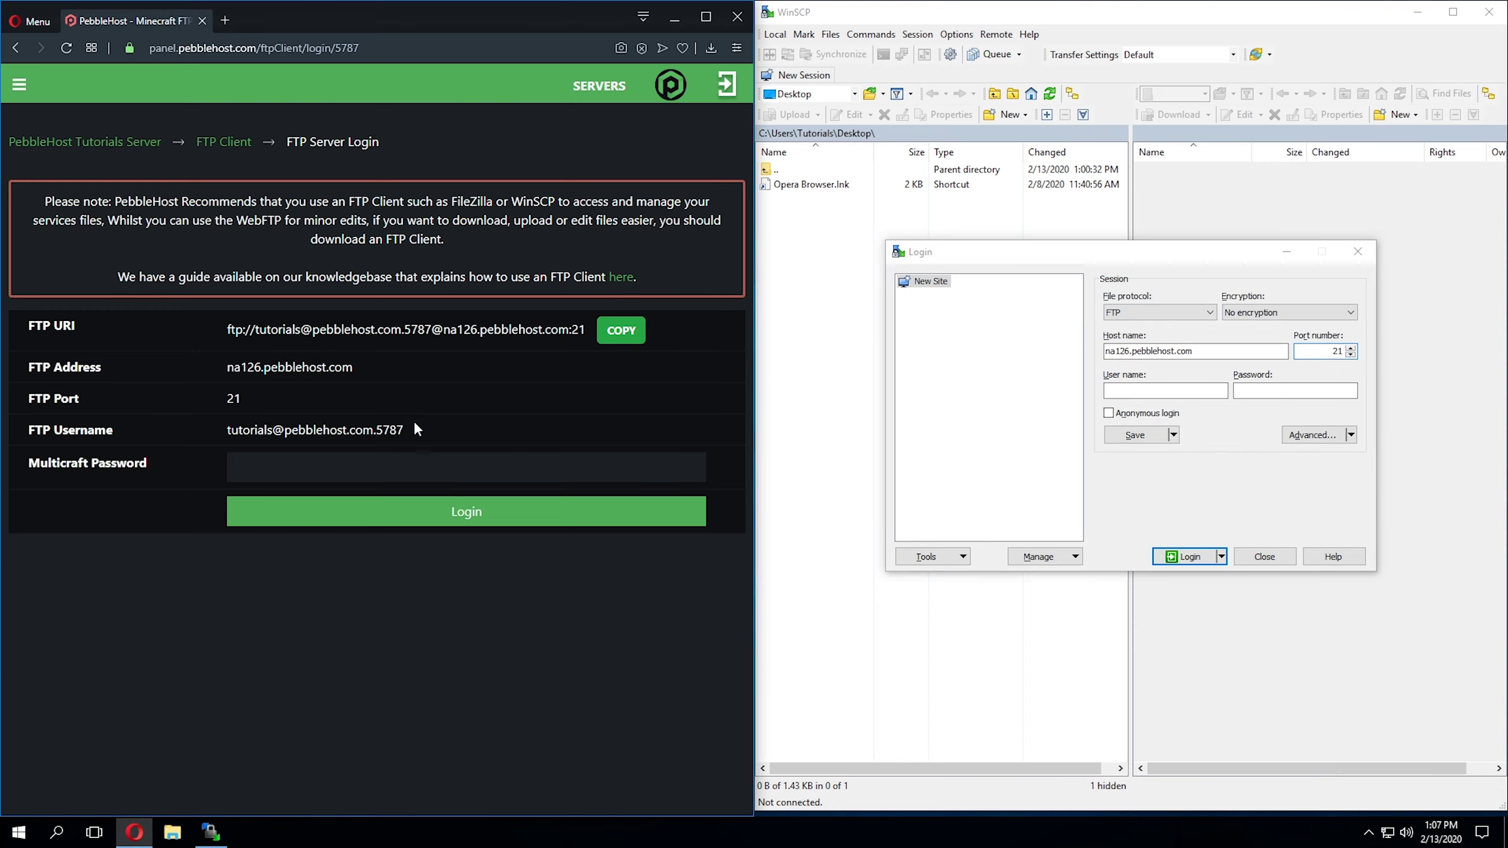
Step: Enter the panel's FTP username and the account password into the login
left_click_drag(418, 429, 226, 430)
right_click(250, 433)
left_click(289, 486)
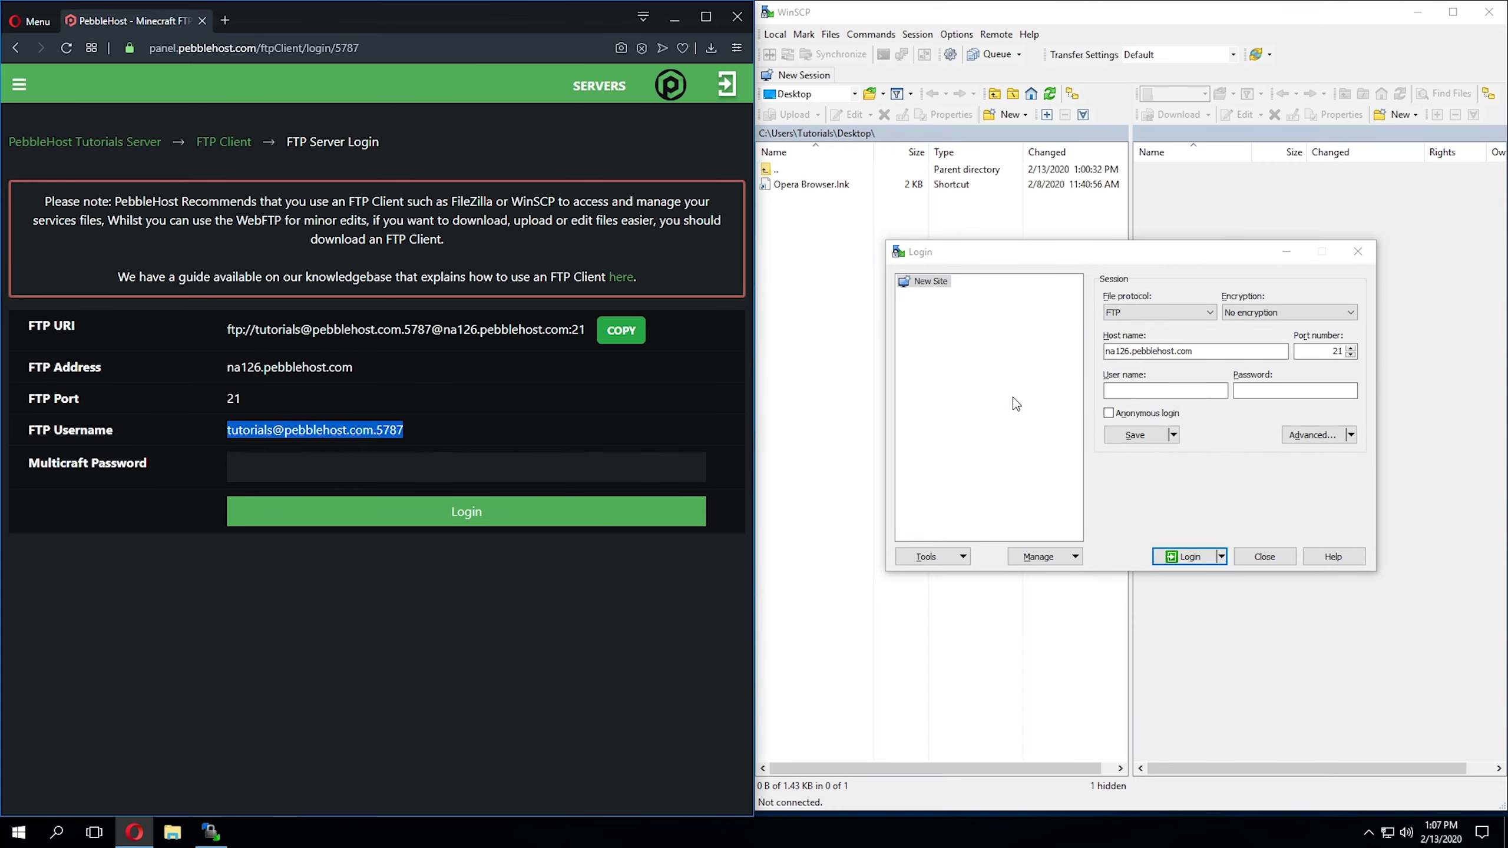
left_click(1166, 390)
right_click(1151, 392)
left_click(1193, 458)
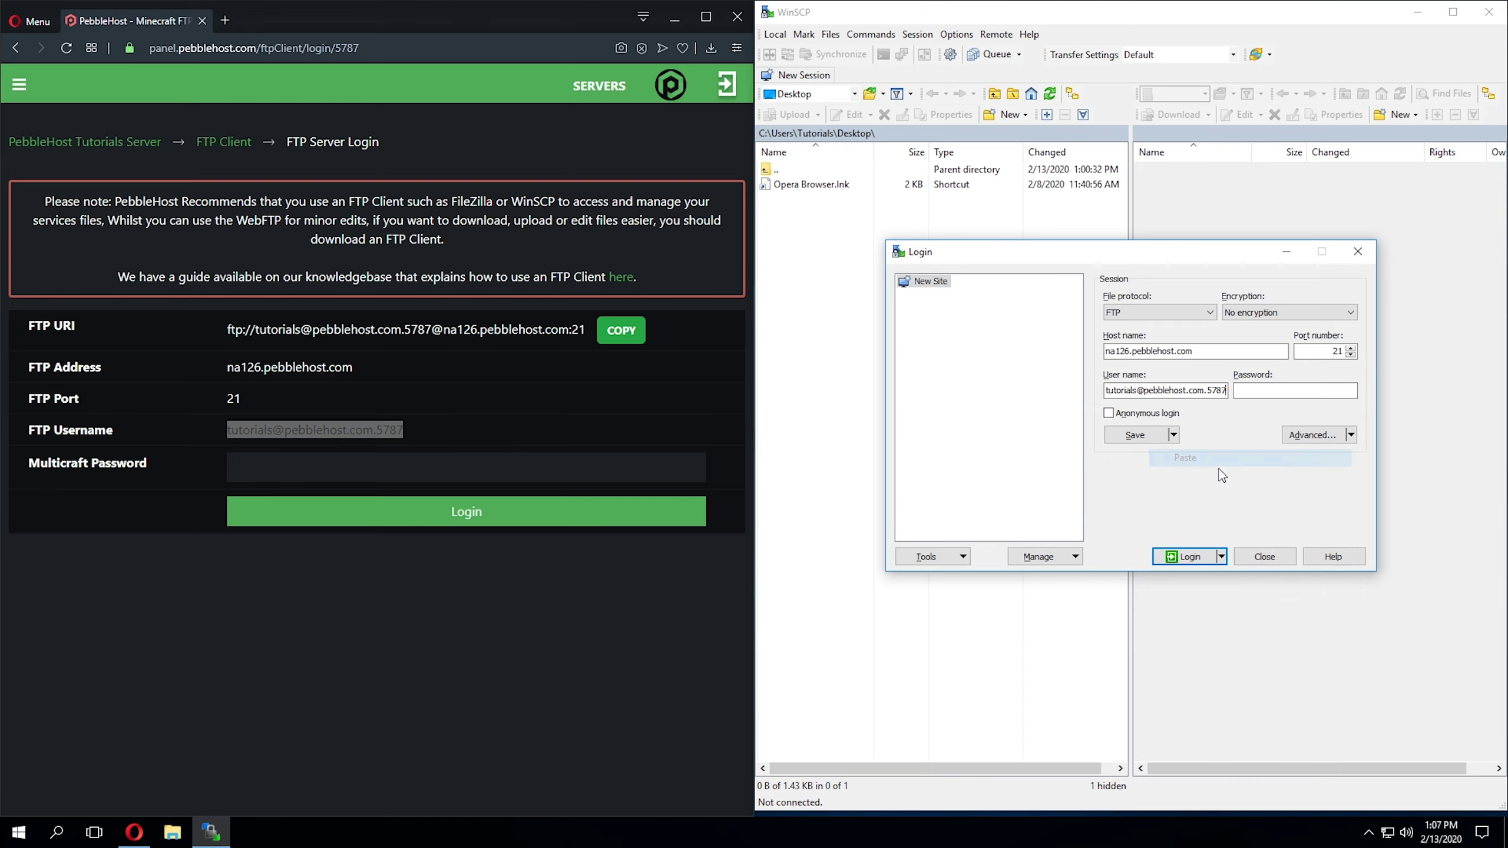
left_click(1279, 390)
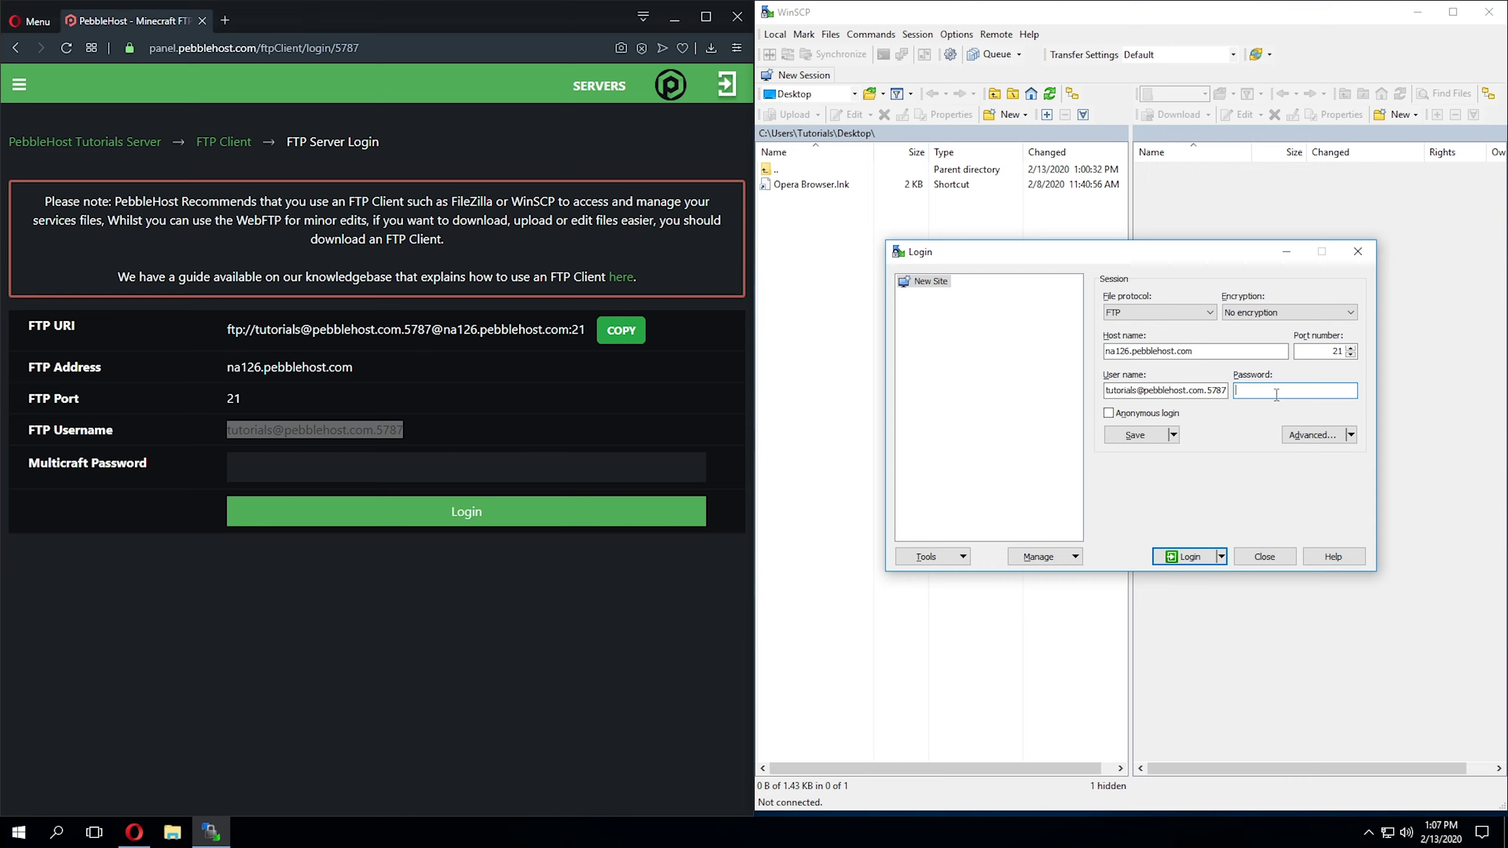
key("ctrl+v")
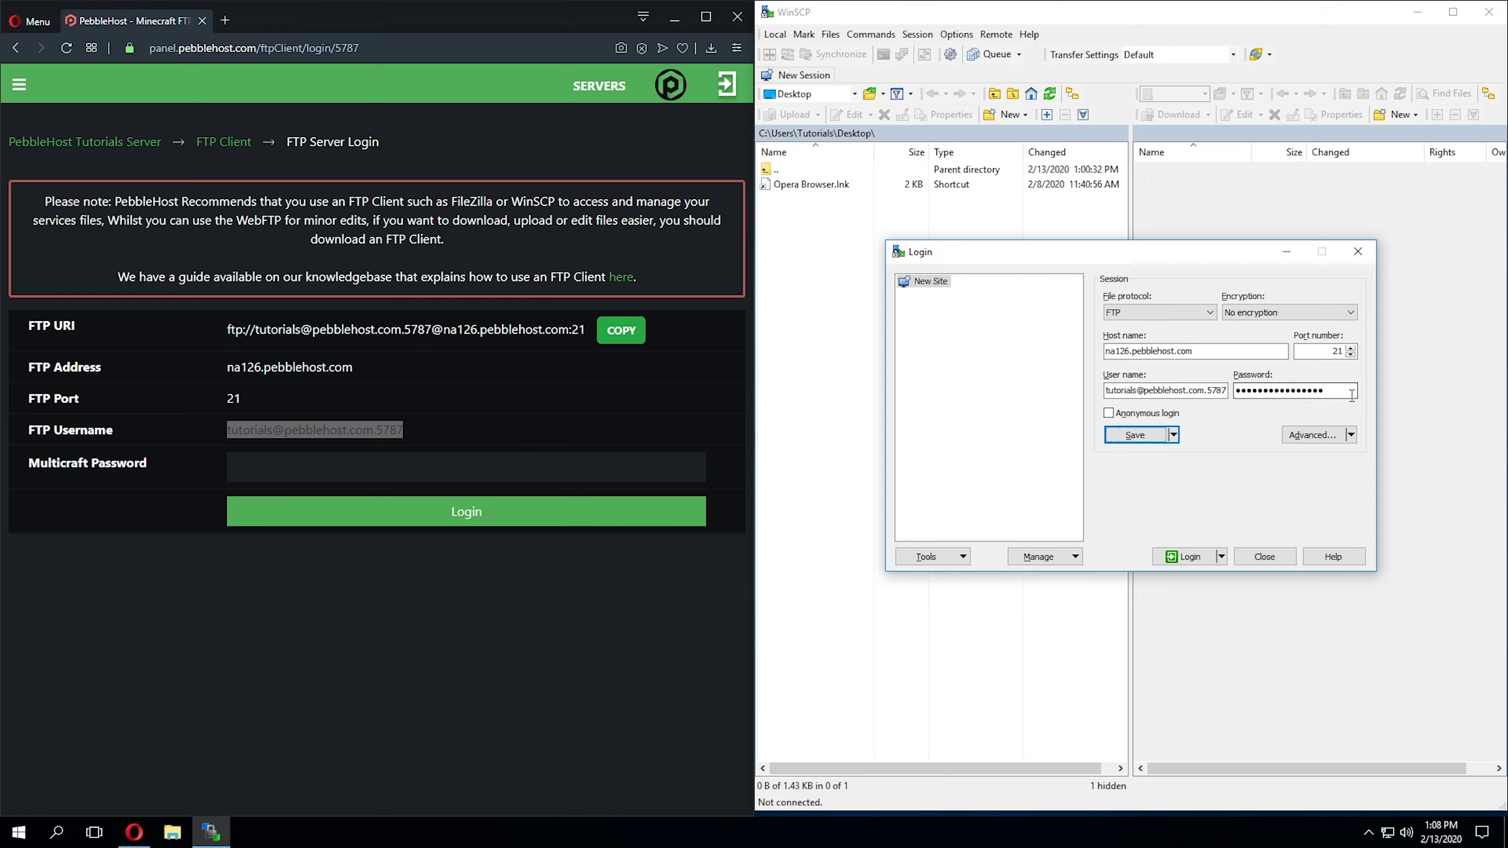
Step: Save the login as site Tutorials with its password remembered, then log in
left_click(1152, 435)
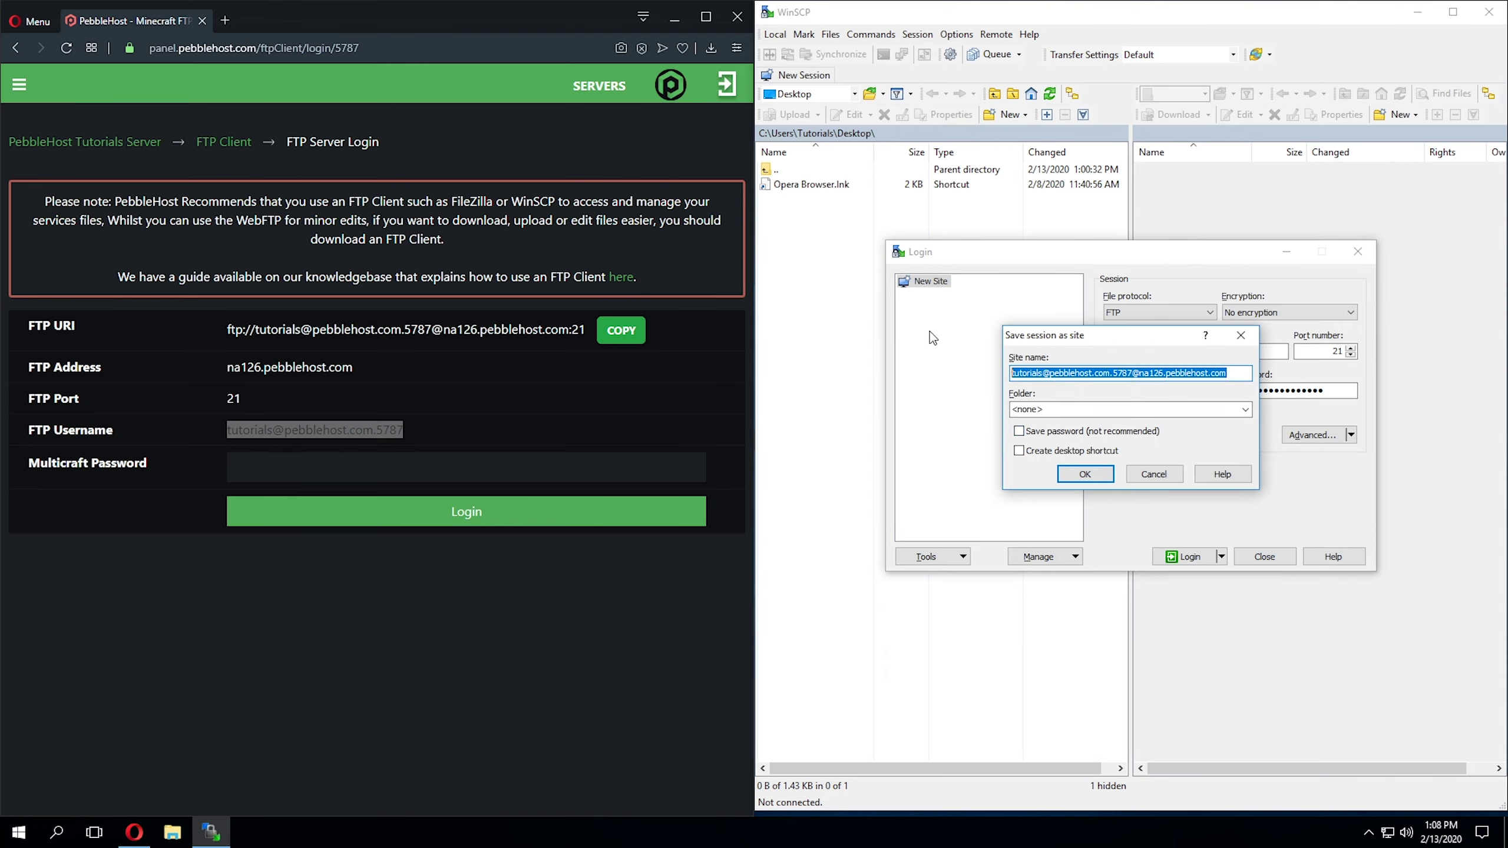
type("Turo")
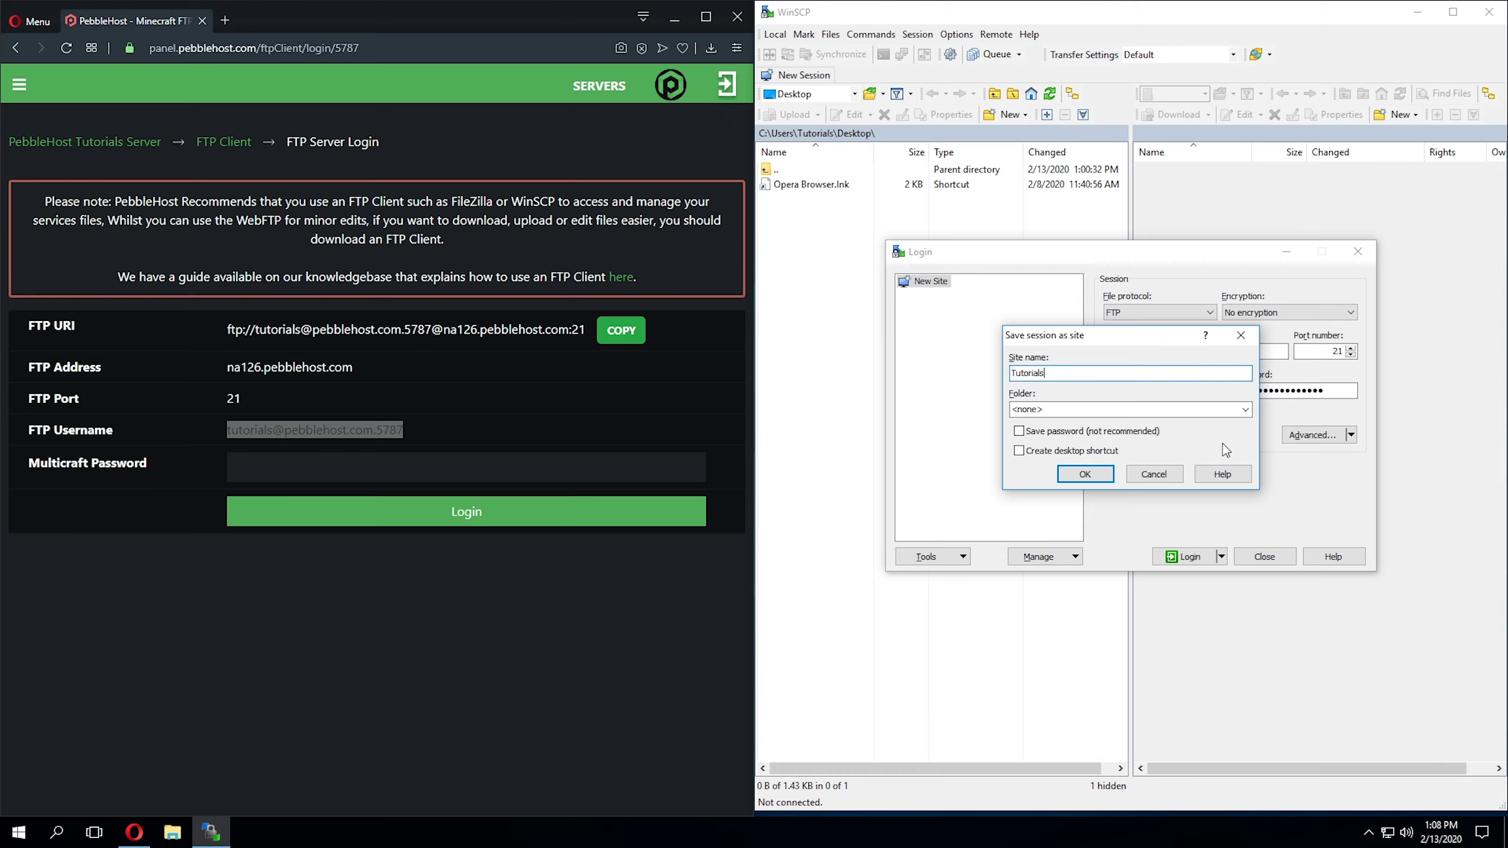
left_click(1084, 434)
left_click(1086, 474)
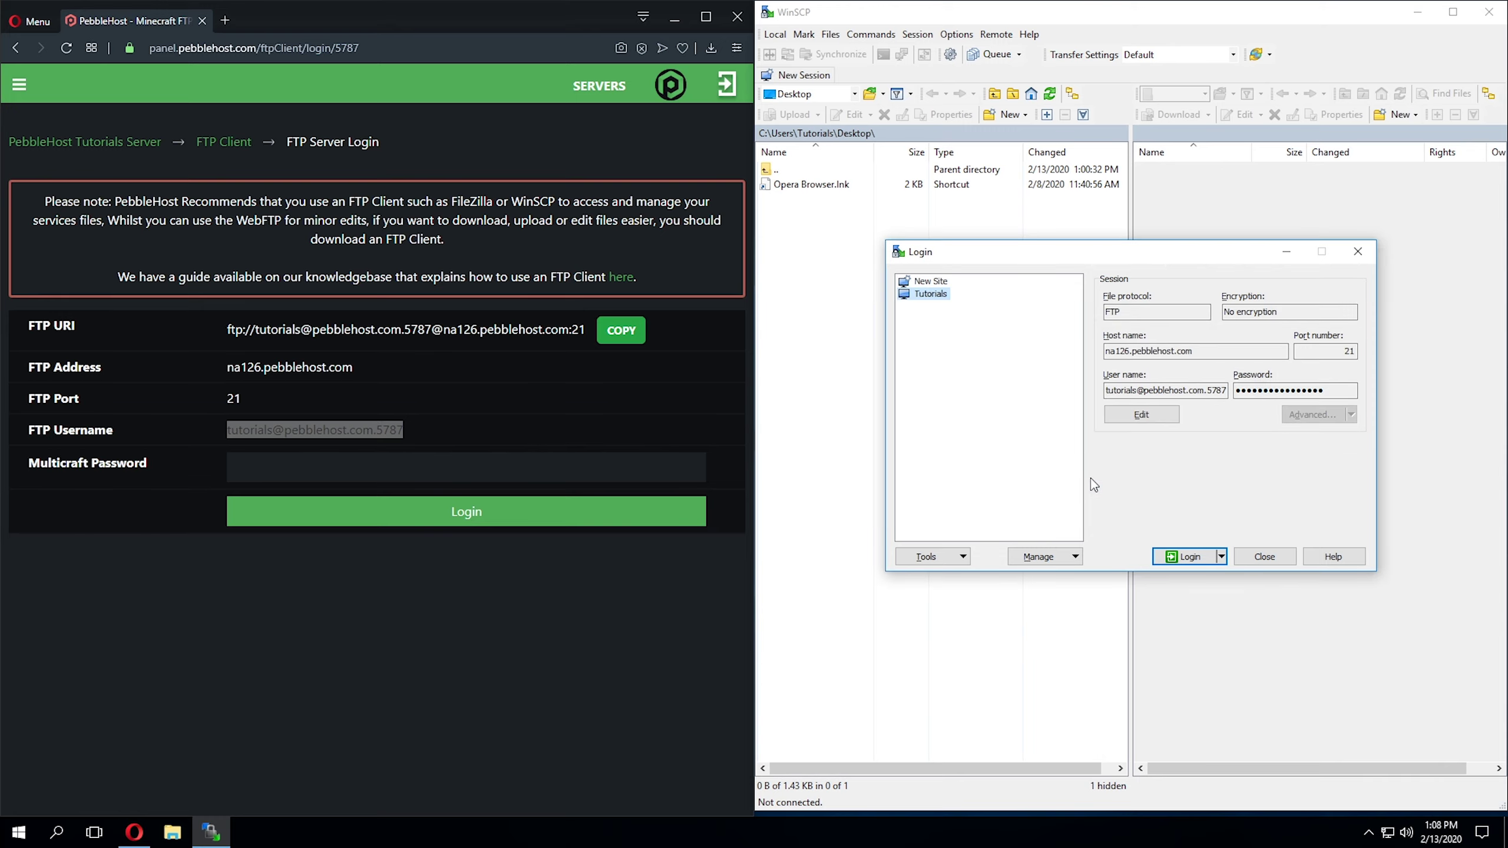
left_click(1192, 557)
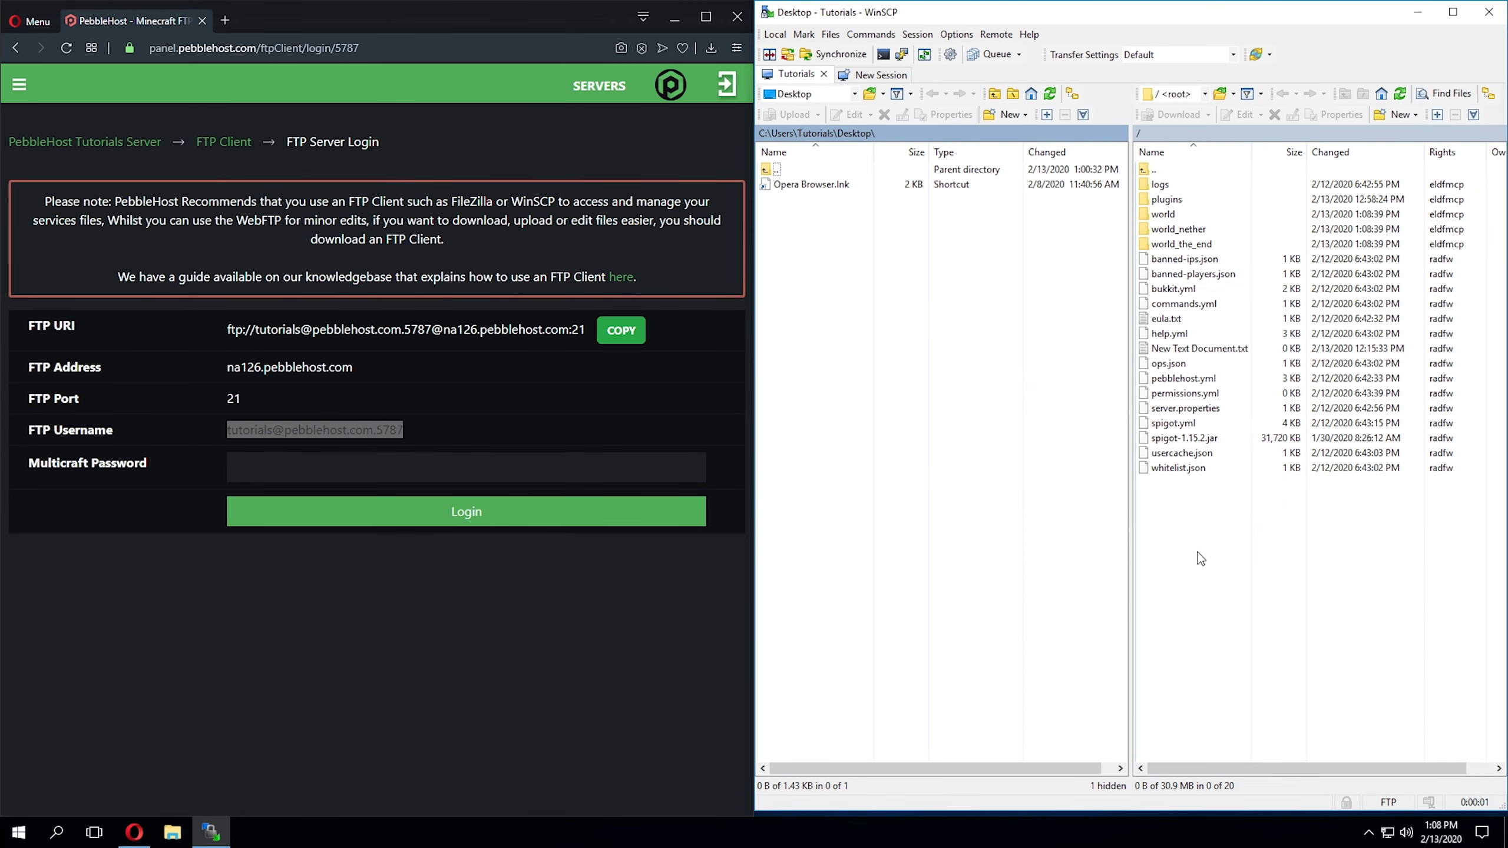
Step: Select all the server's files and folders and download them into the desktop New folder
mouse_move(1210, 514)
left_mouse_down()
mouse_move(1152, 171)
mouse_move(1223, 386)
mouse_move(1219, 522)
left_mouse_up()
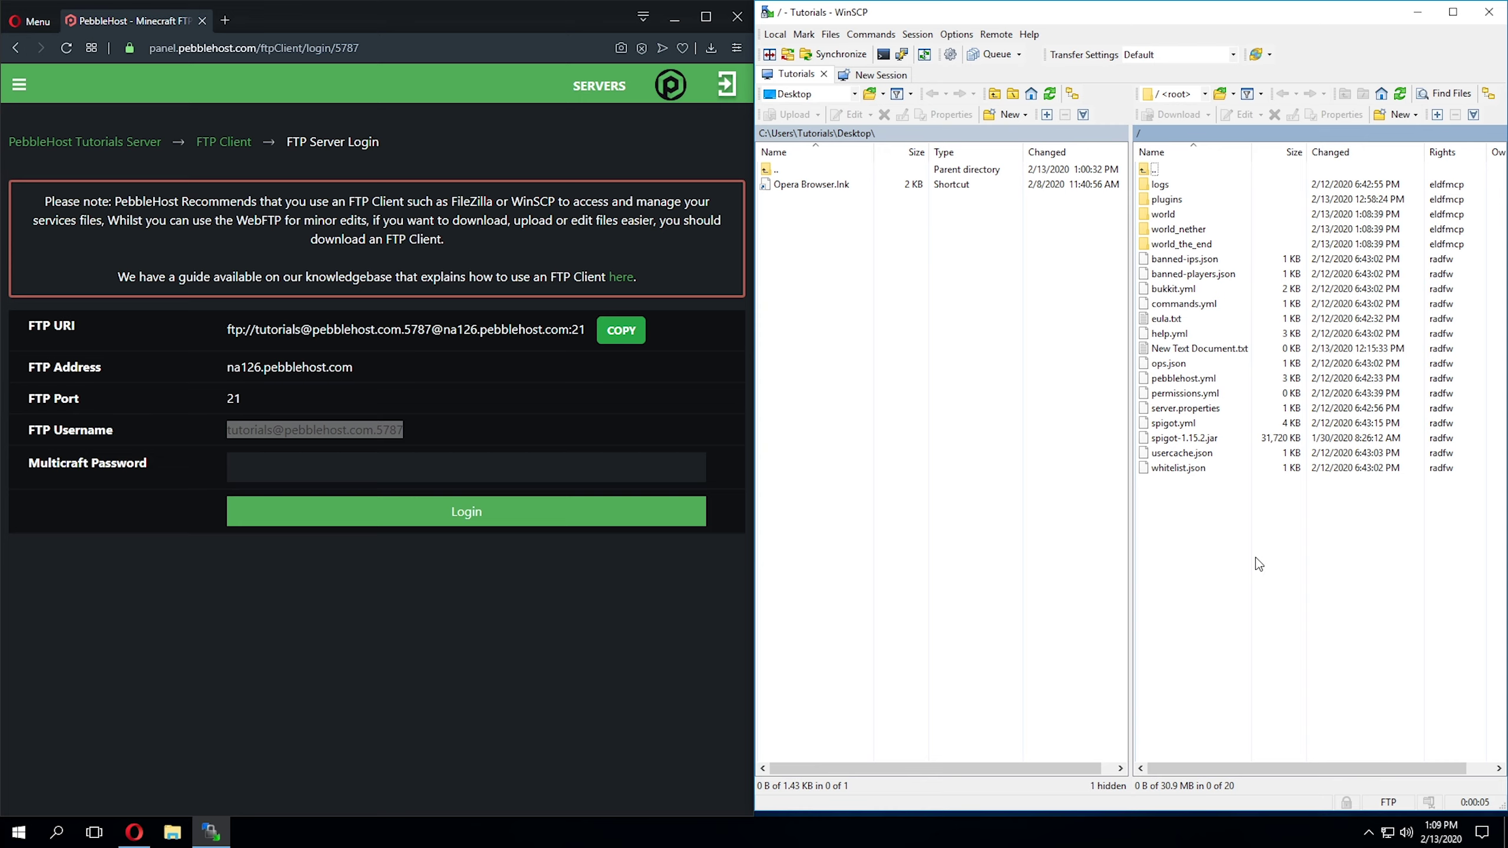
left_click(858, 250)
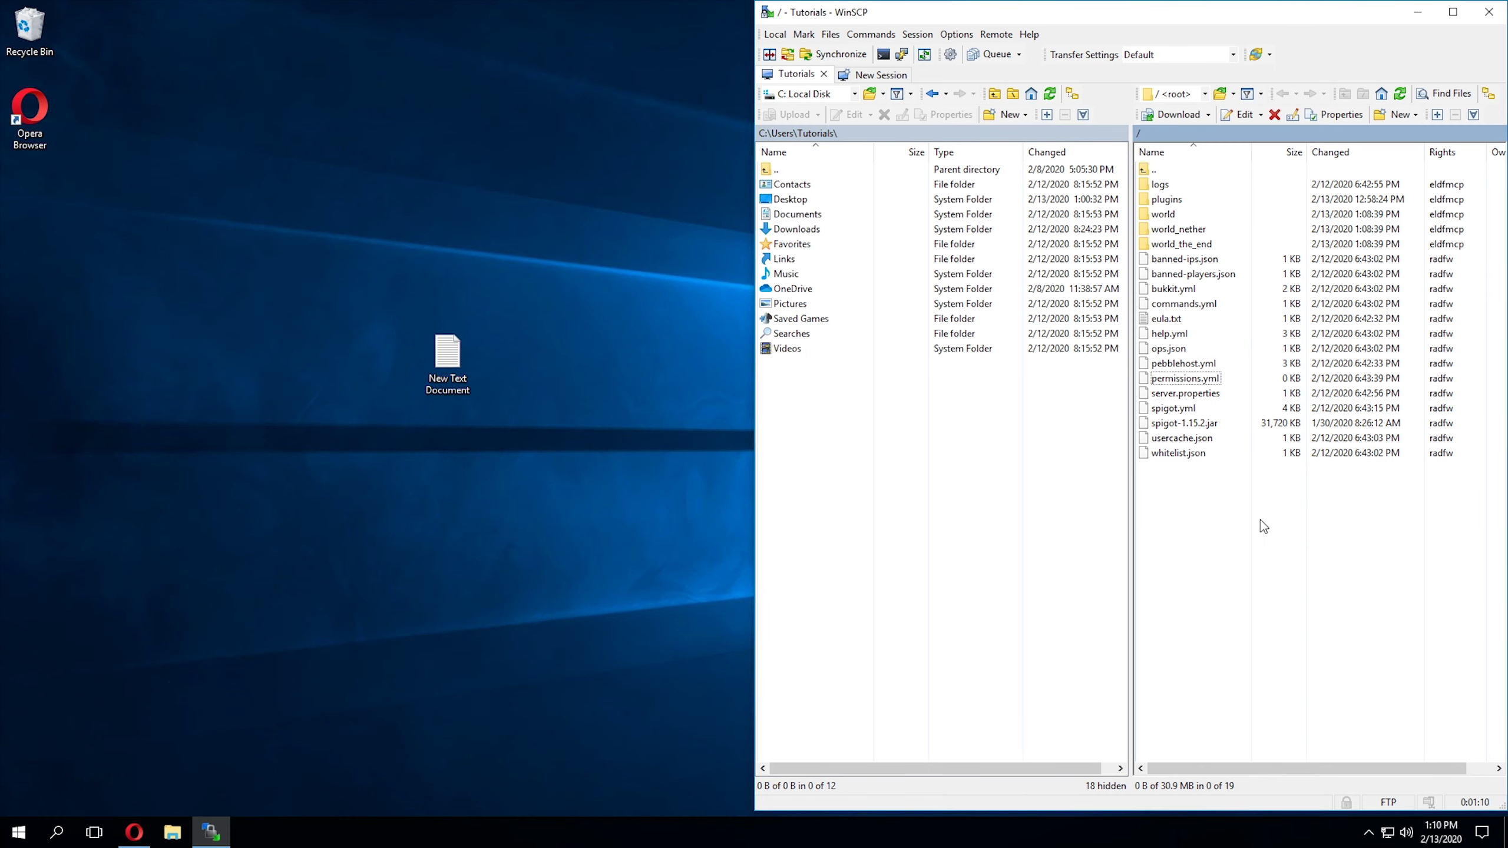
left_click_drag(452, 357, 1272, 563)
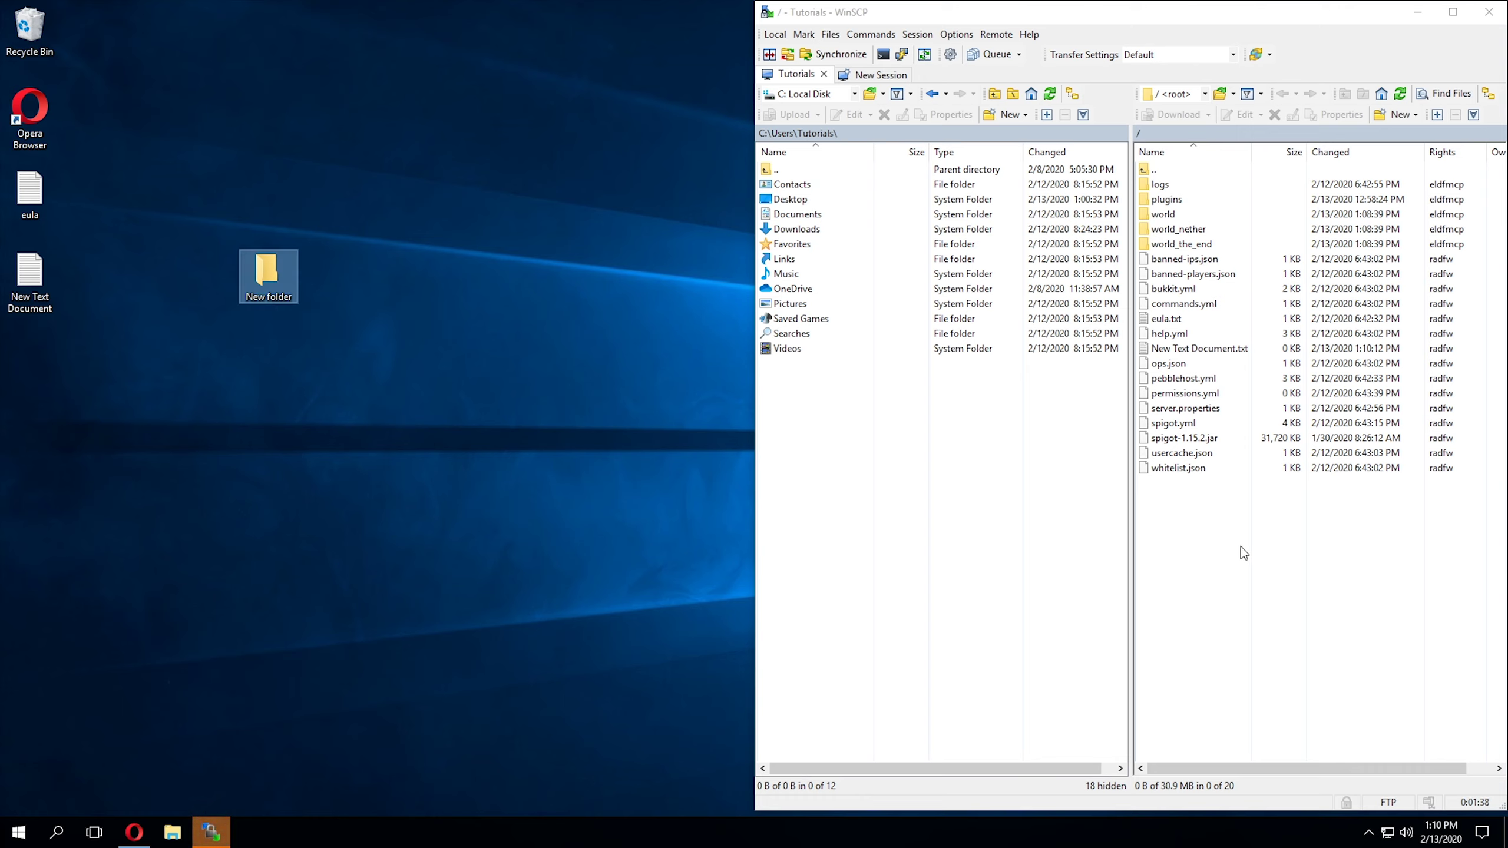
left_click_drag(1240, 547, 269, 270)
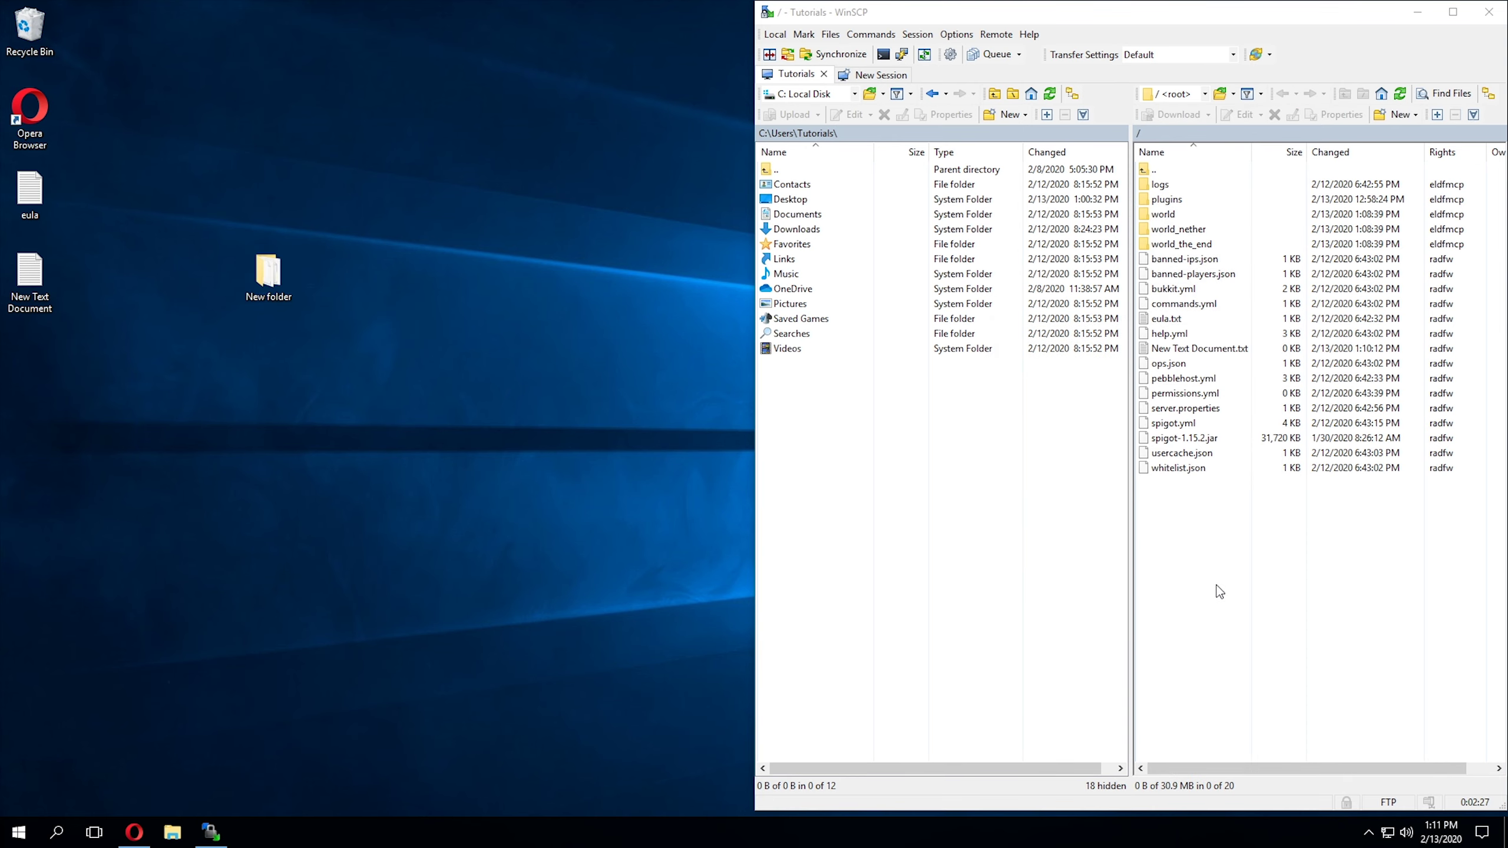
double_click(276, 277)
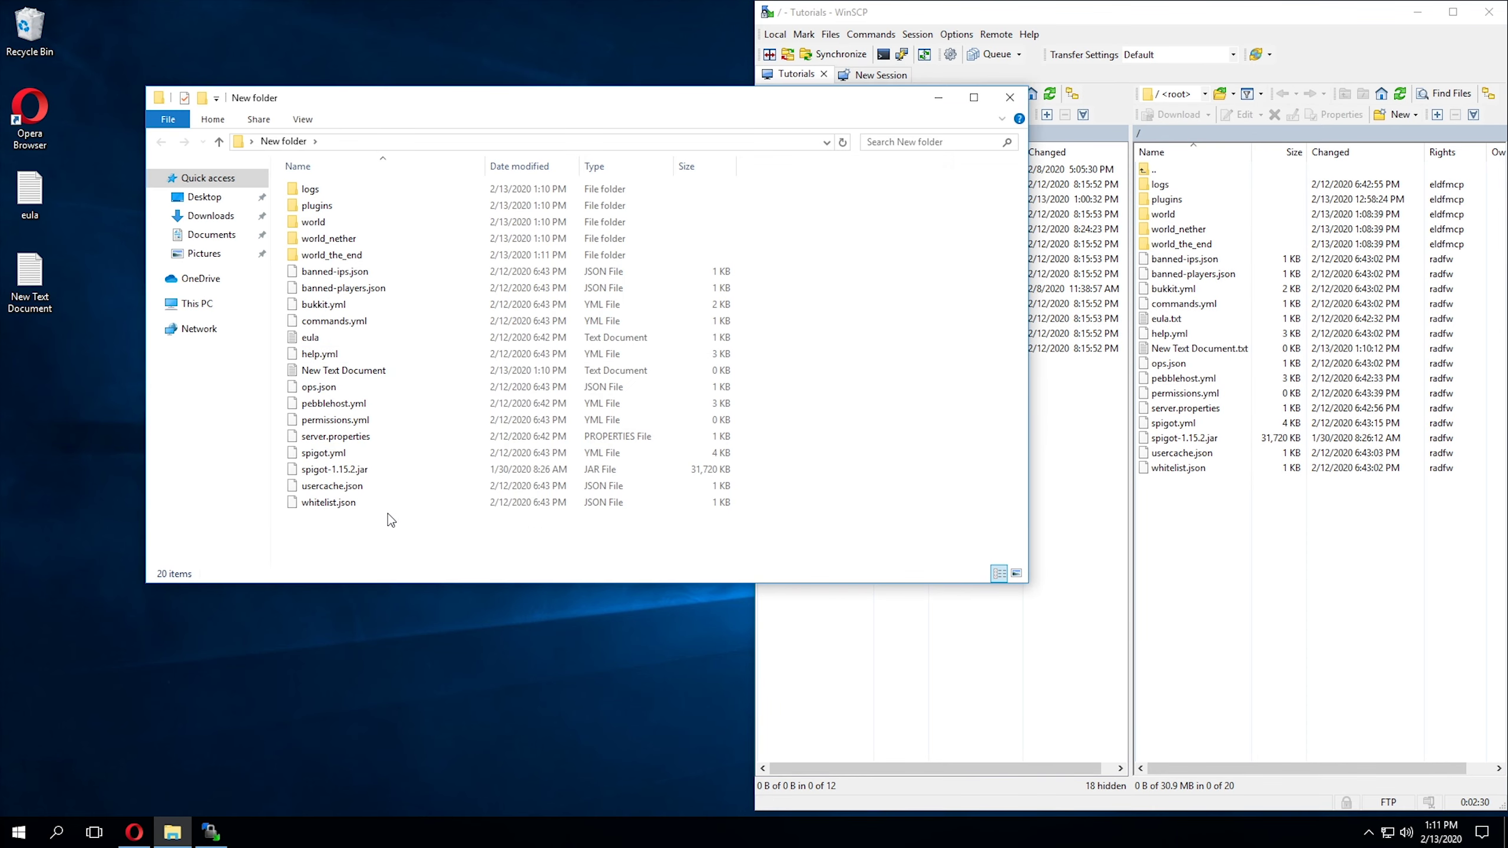
left_click_drag(388, 513, 891, 471)
left_click(902, 494)
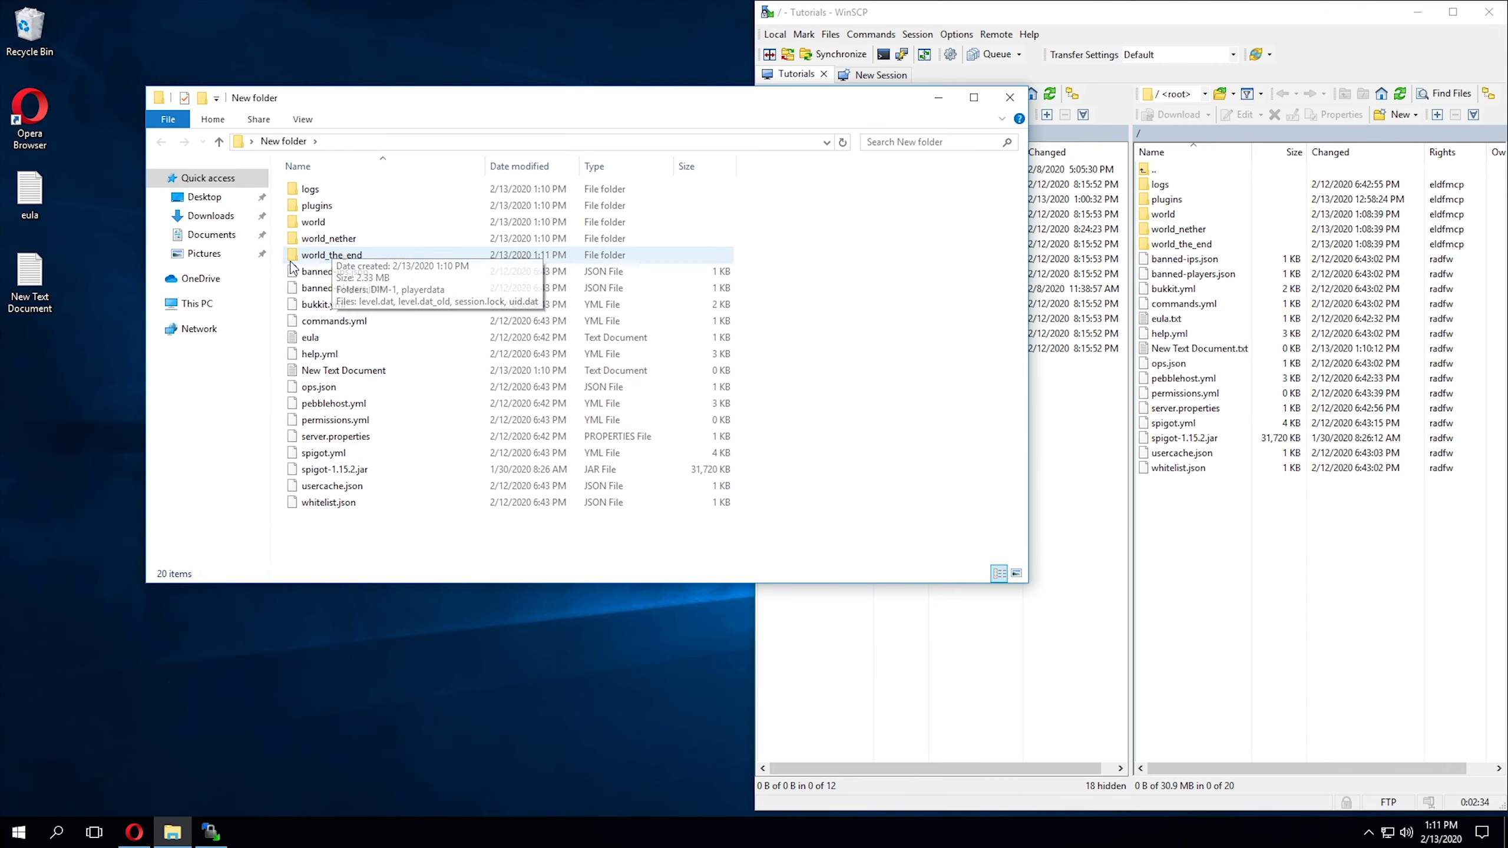
double_click(332, 222)
key("BackSpace")
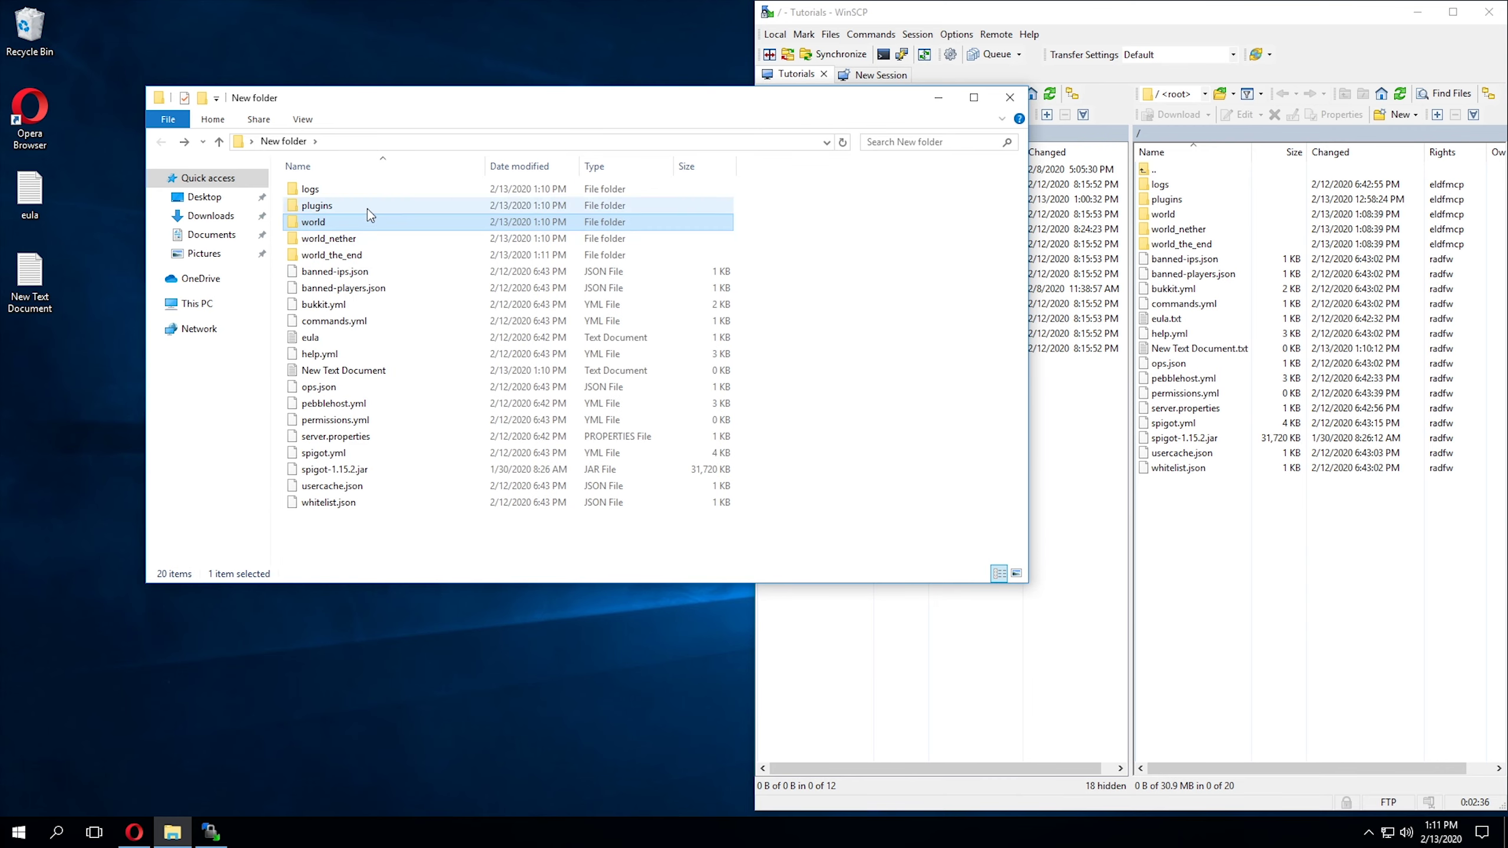
double_click(367, 208)
key("BackSpace")
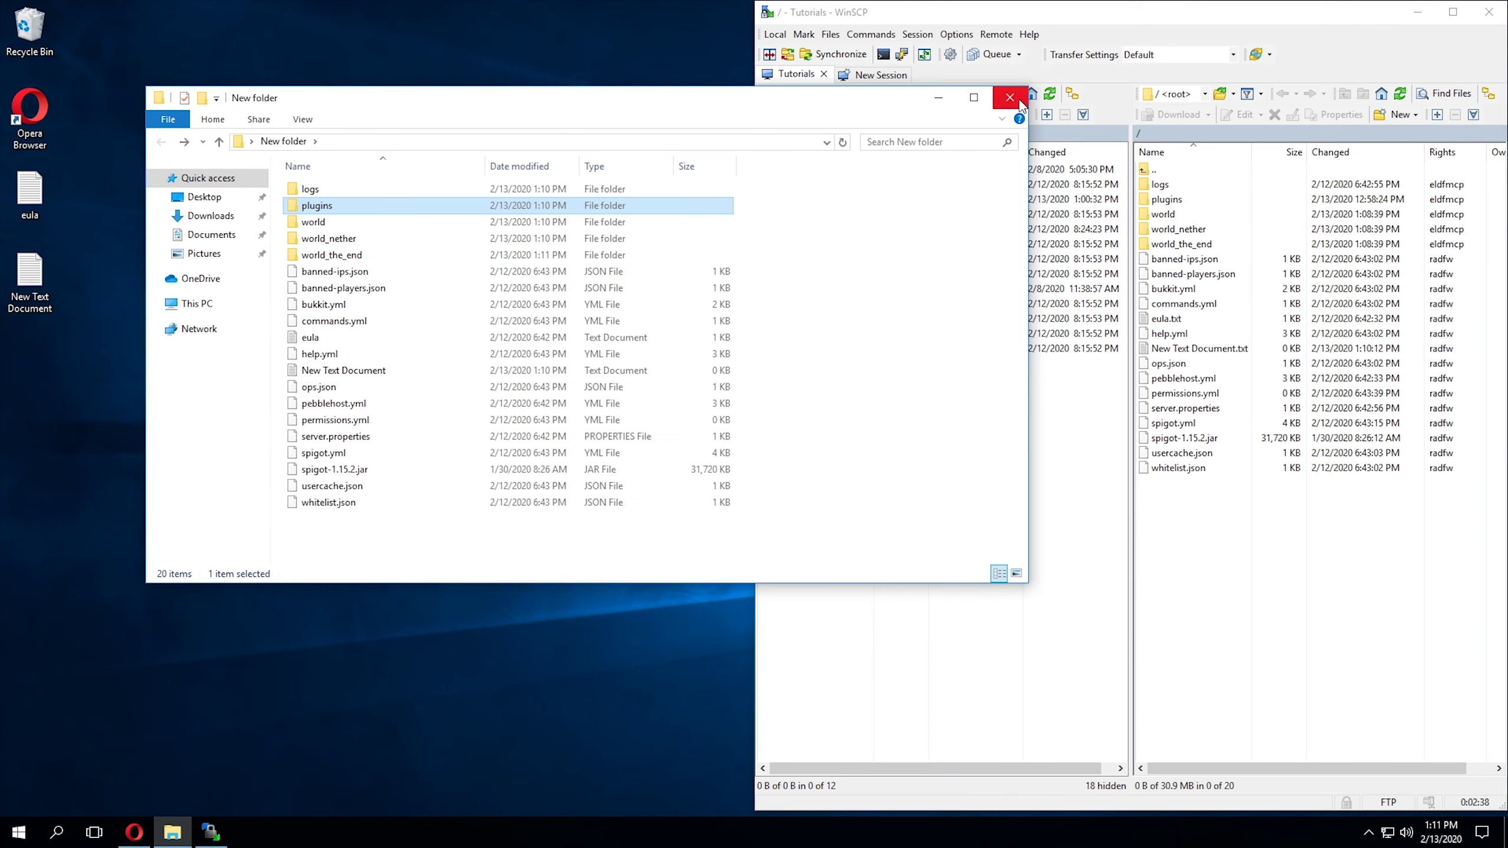
left_click(1009, 97)
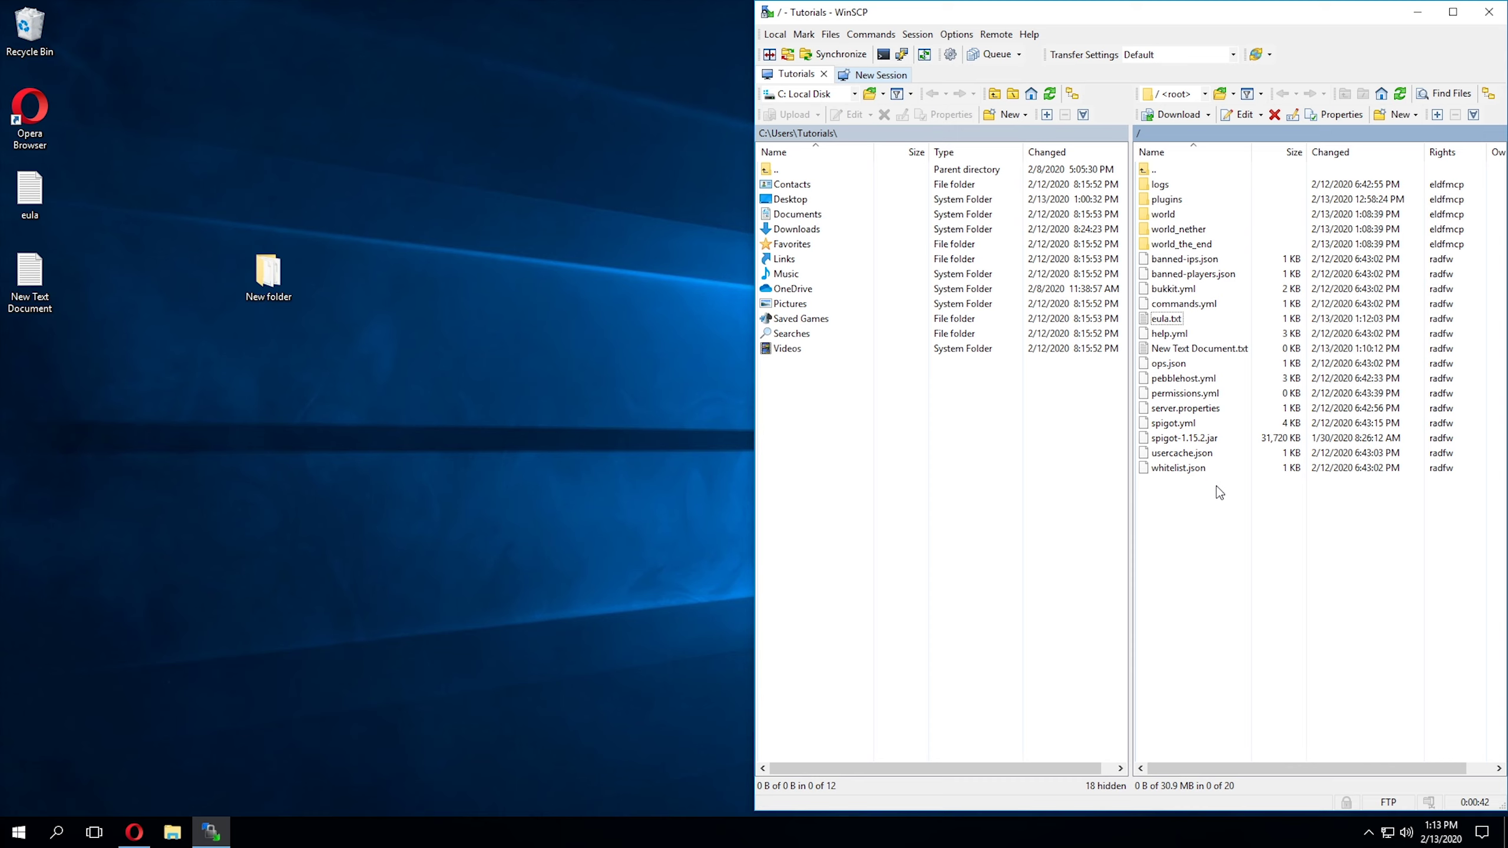
Step: Edit the server's eula.txt to read eula=true, save it, and close the editor
left_click(1168, 320)
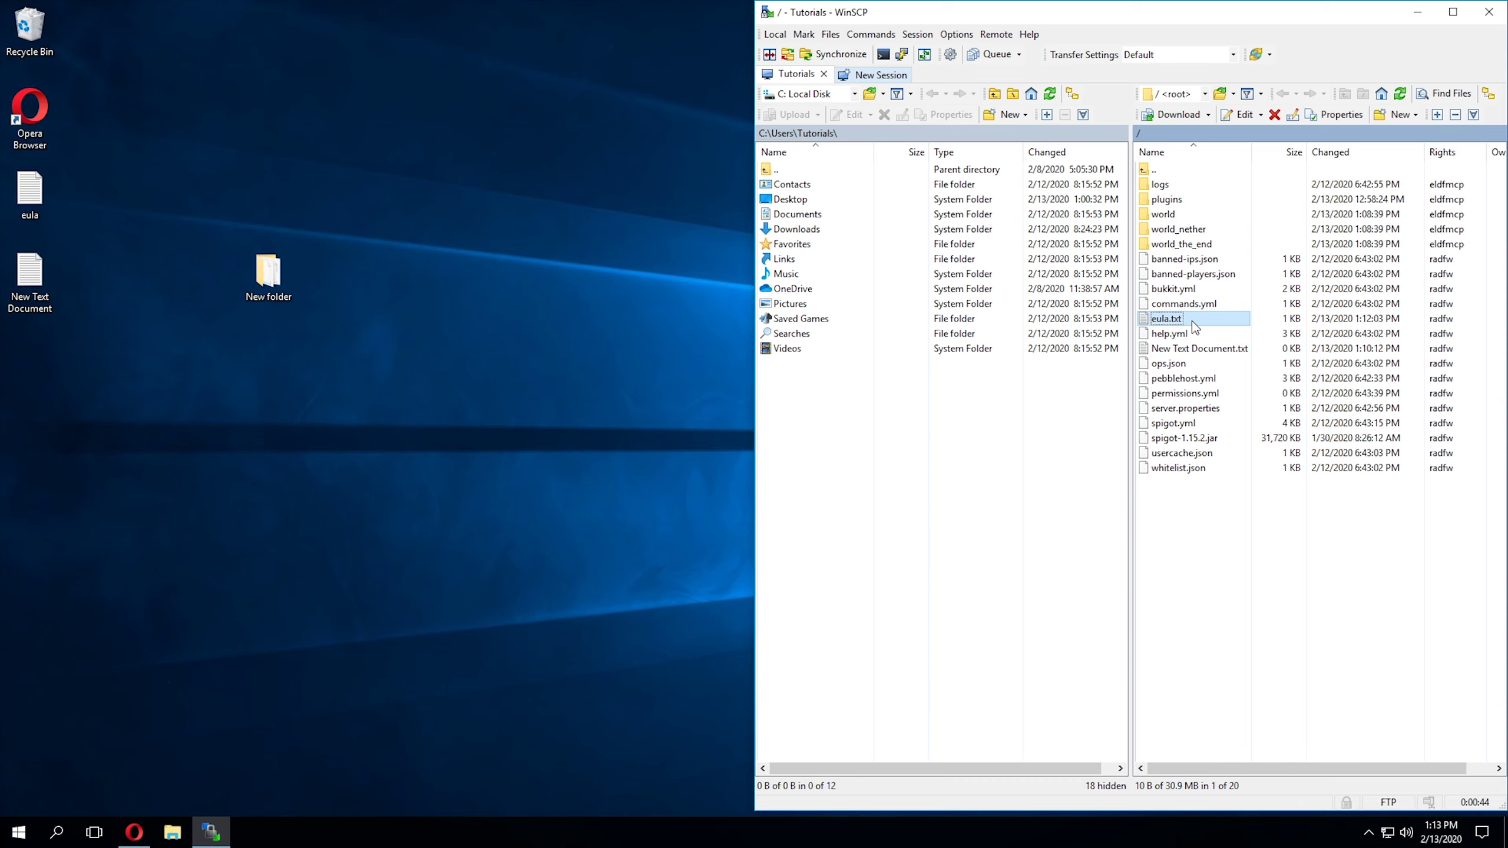
right_click(1216, 331)
left_click(1222, 353)
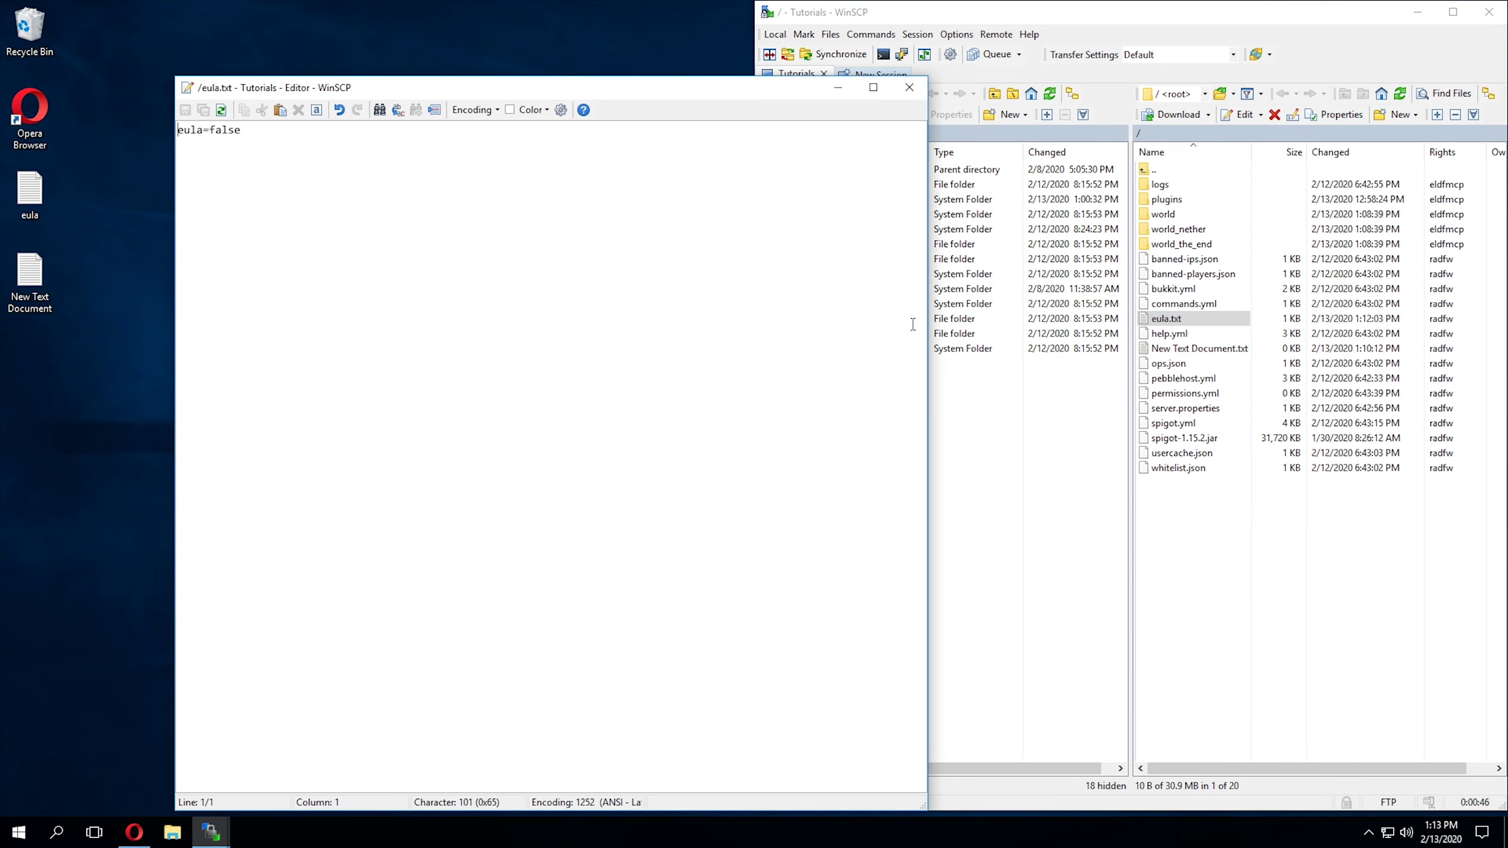
left_click(515, 187)
key("BackSpace")
key("BackSpace")
key("BackSpace")
key("BackSpace")
type("true")
left_click(185, 110)
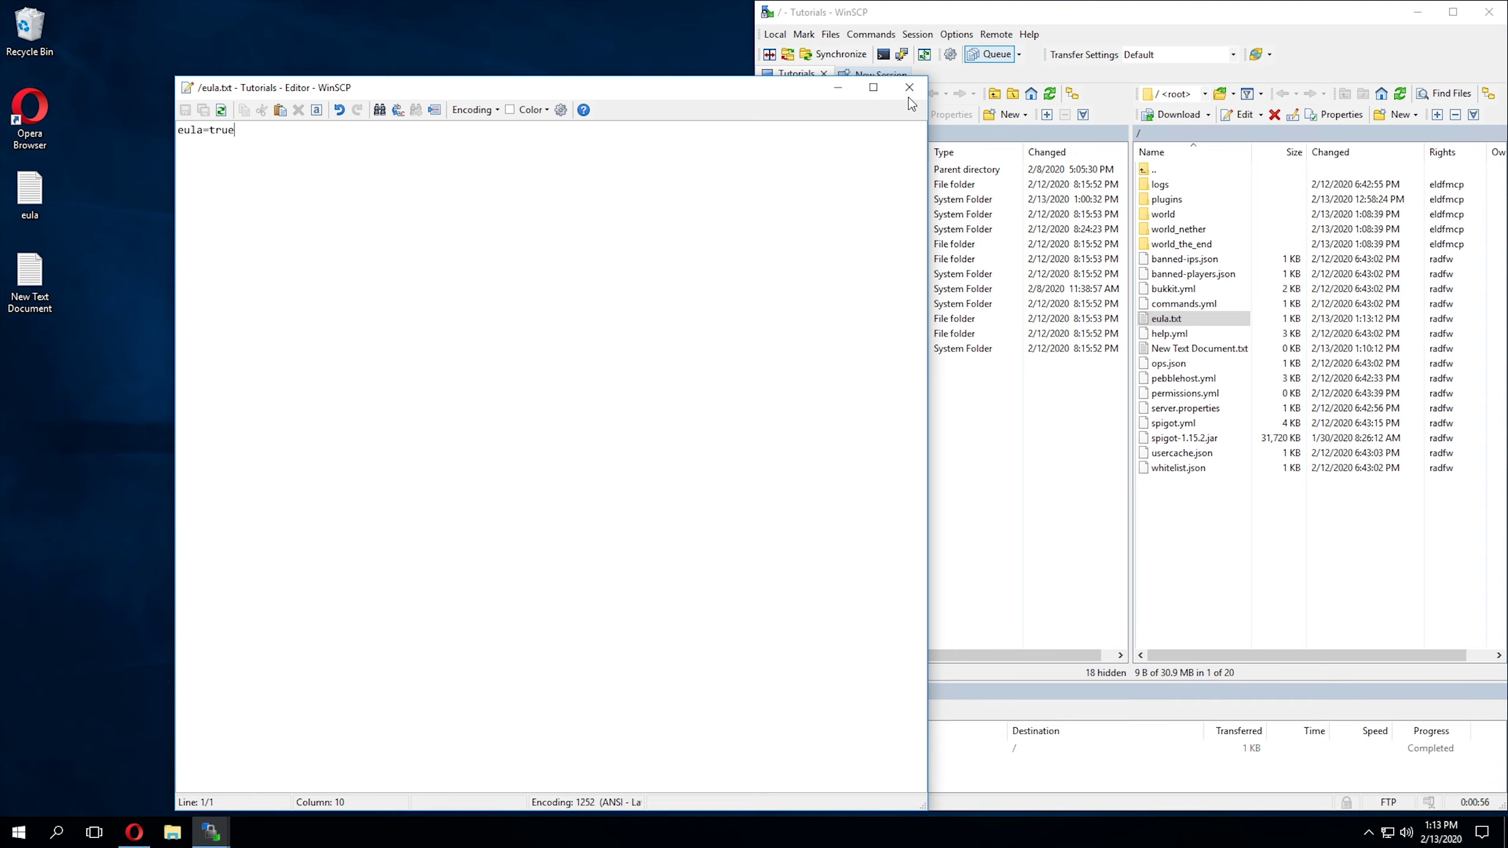
left_click_drag(812, 87, 640, 49)
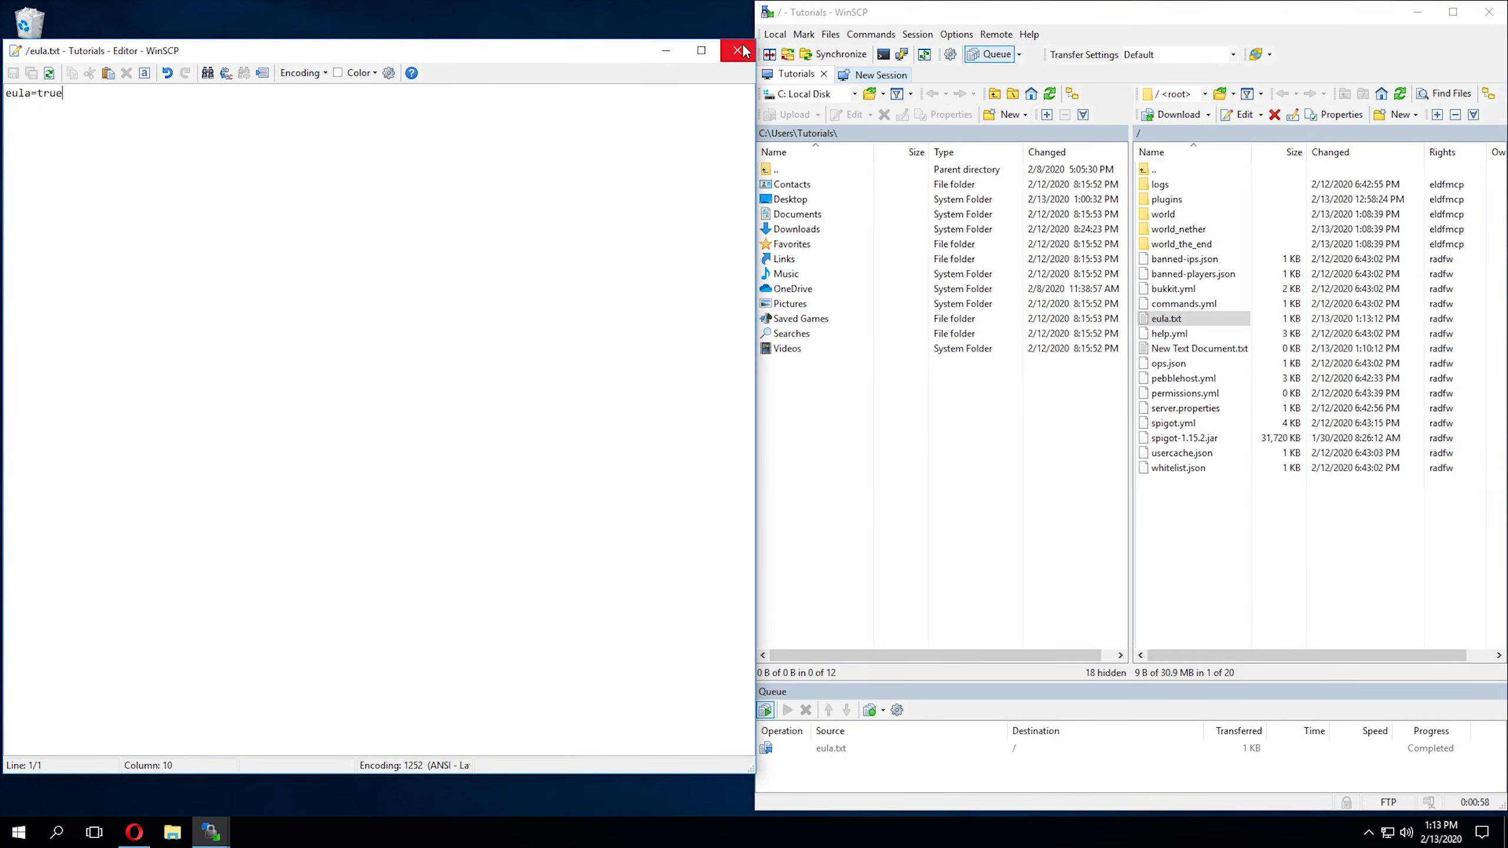
left_click(740, 50)
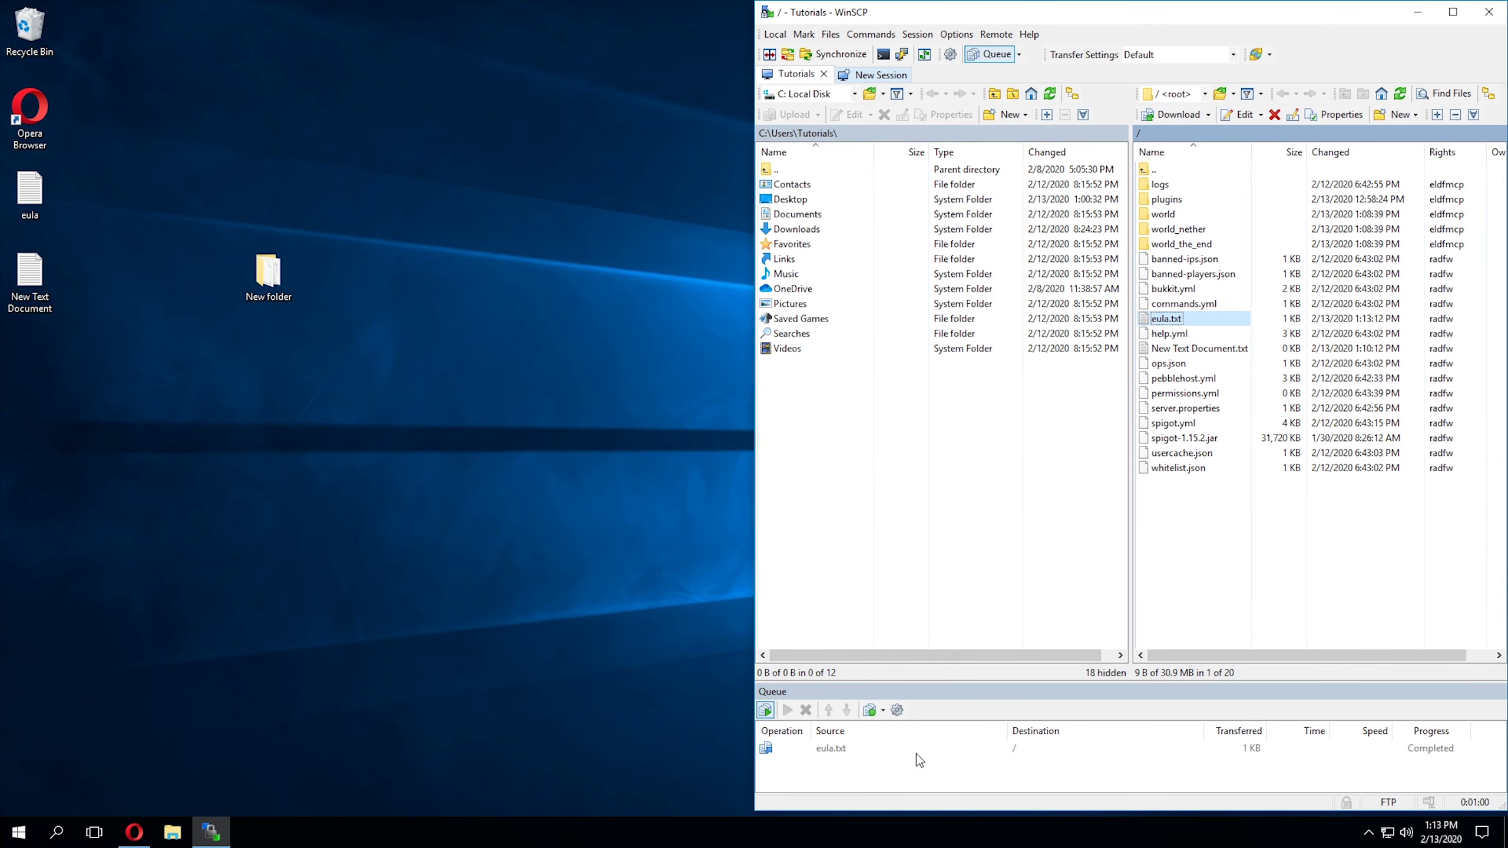